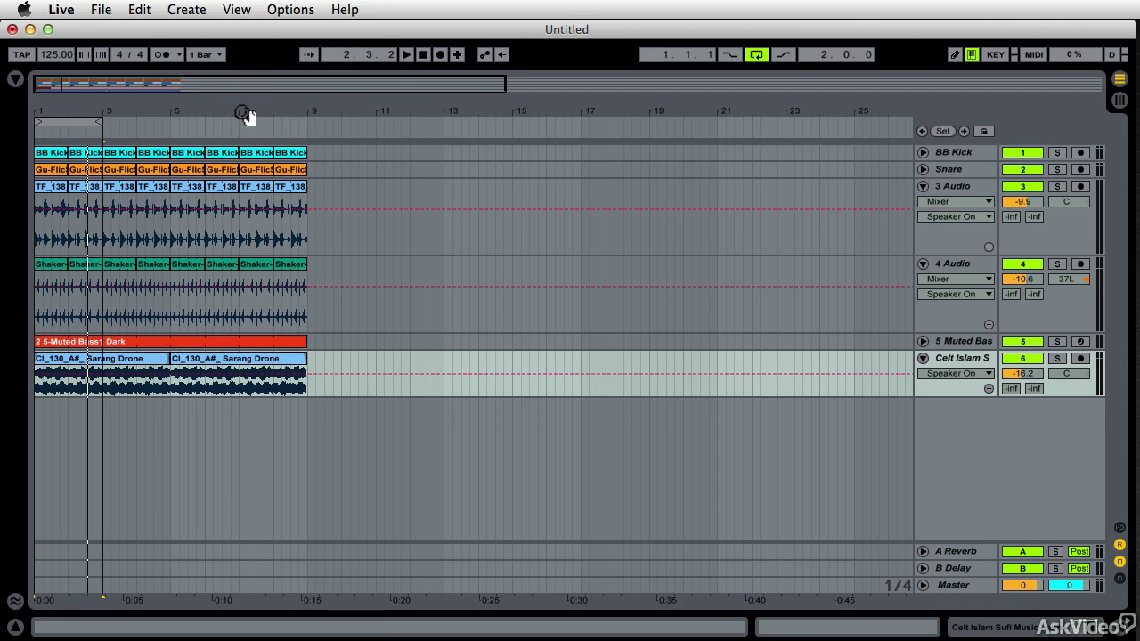
Show the browser at Deep Tech And Minimal > Music Loops, widened so file names show fully.
{"action": "left_click", "coordinate": [16, 80]}
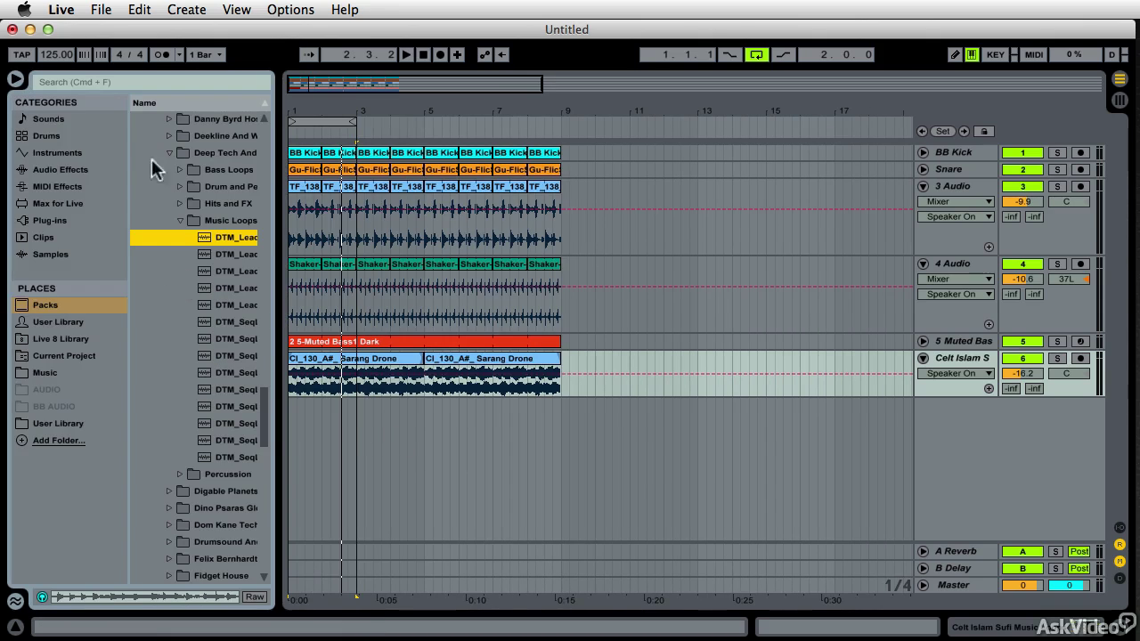
{"action": "scroll", "coordinate": [184, 184], "scroll_direction": "up", "scroll_amount": 1}
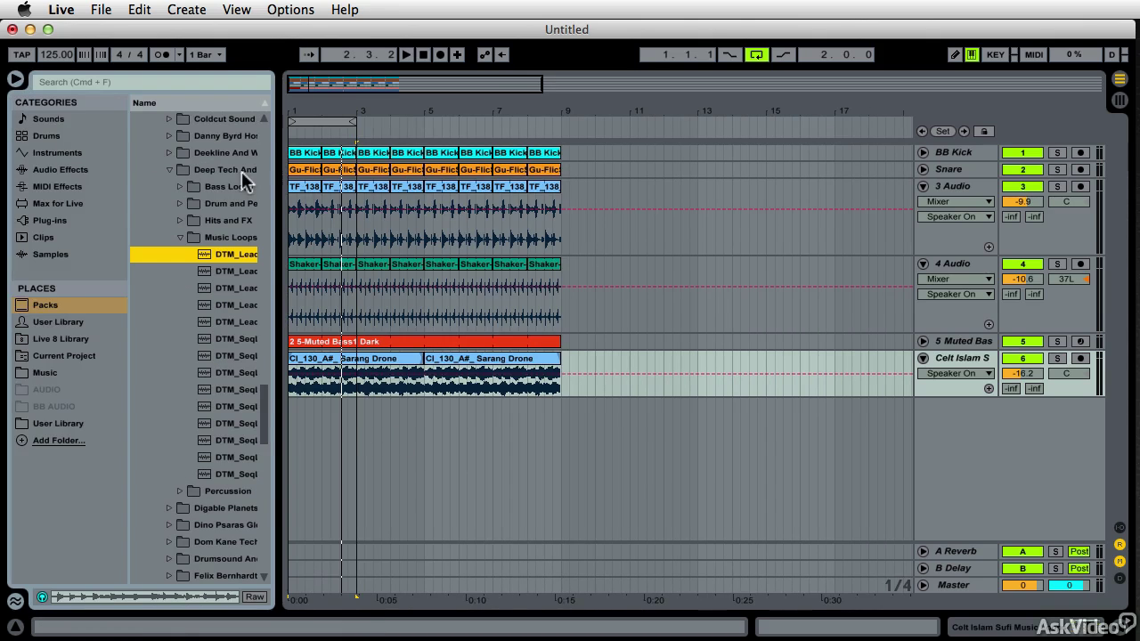
{"action": "left_click_drag", "start_coordinate": [275, 89], "coordinate": [349, 84]}
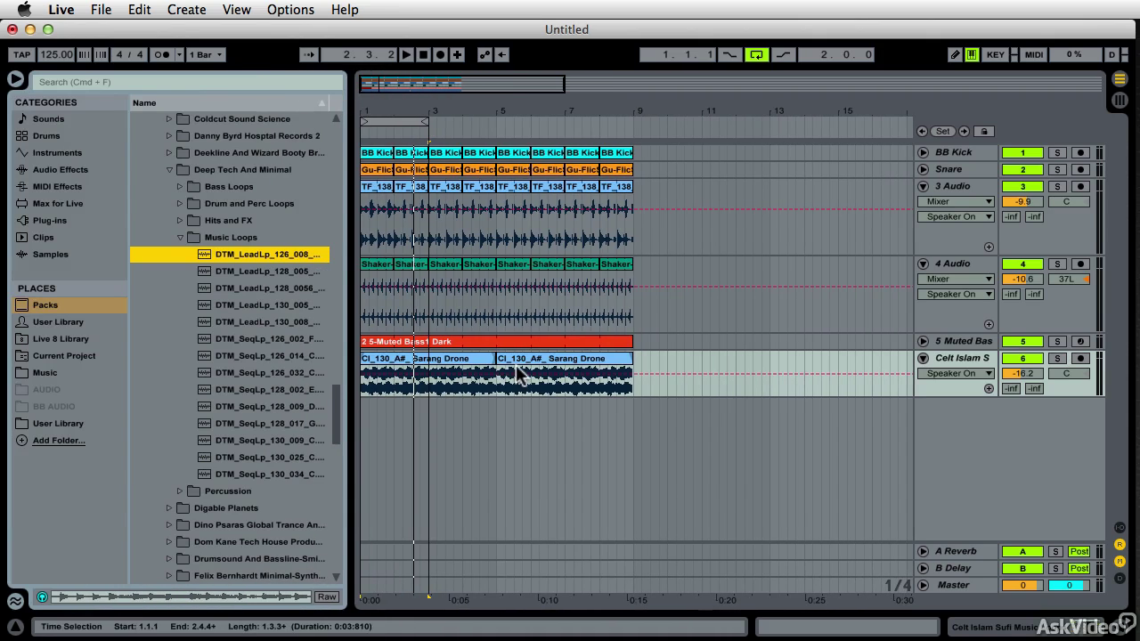
Loop bars 1–3, start playback, and preview DTM_LeadLp_126_008_G against the song.
{"action": "left_click", "coordinate": [406, 121]}
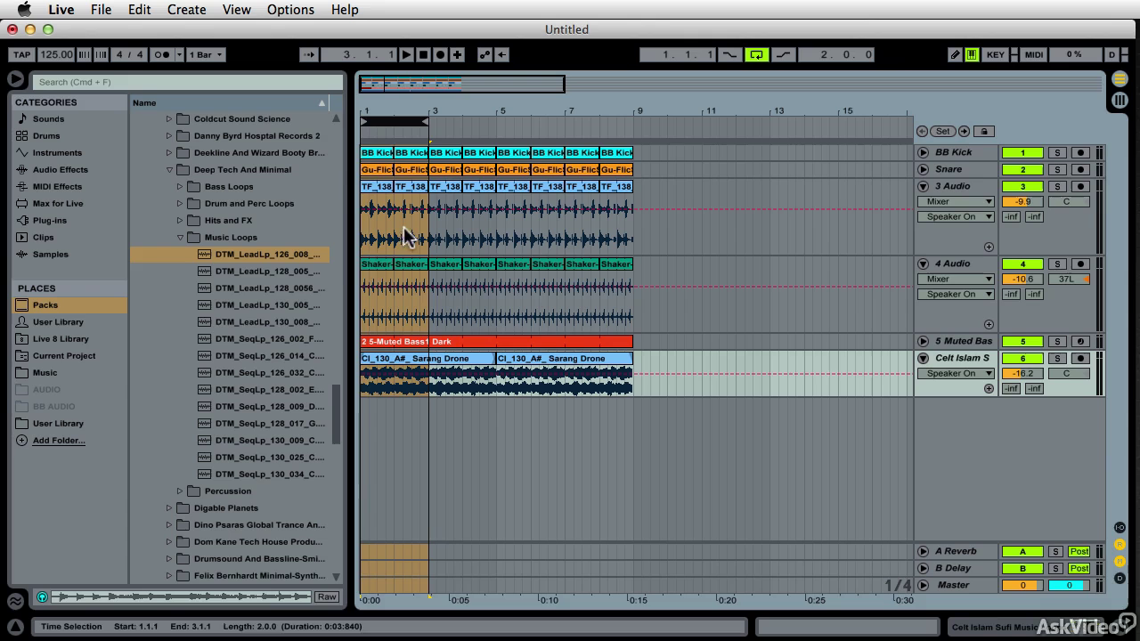
{"action": "key", "text": "space"}
{"action": "left_click", "coordinate": [267, 254]}
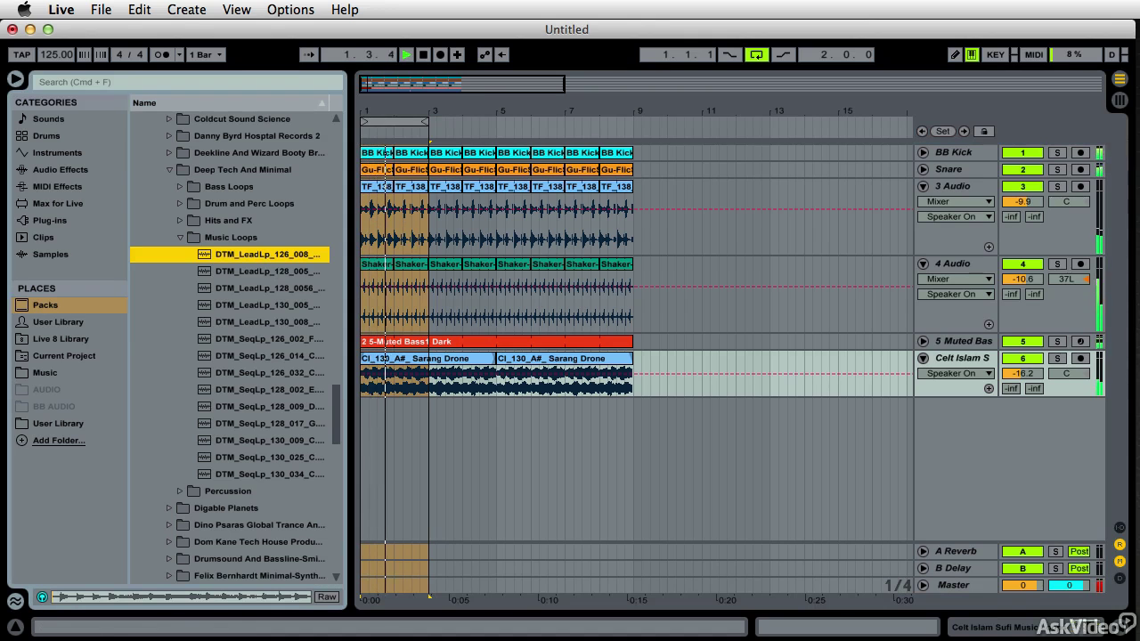
{"action": "left_click", "coordinate": [79, 599]}
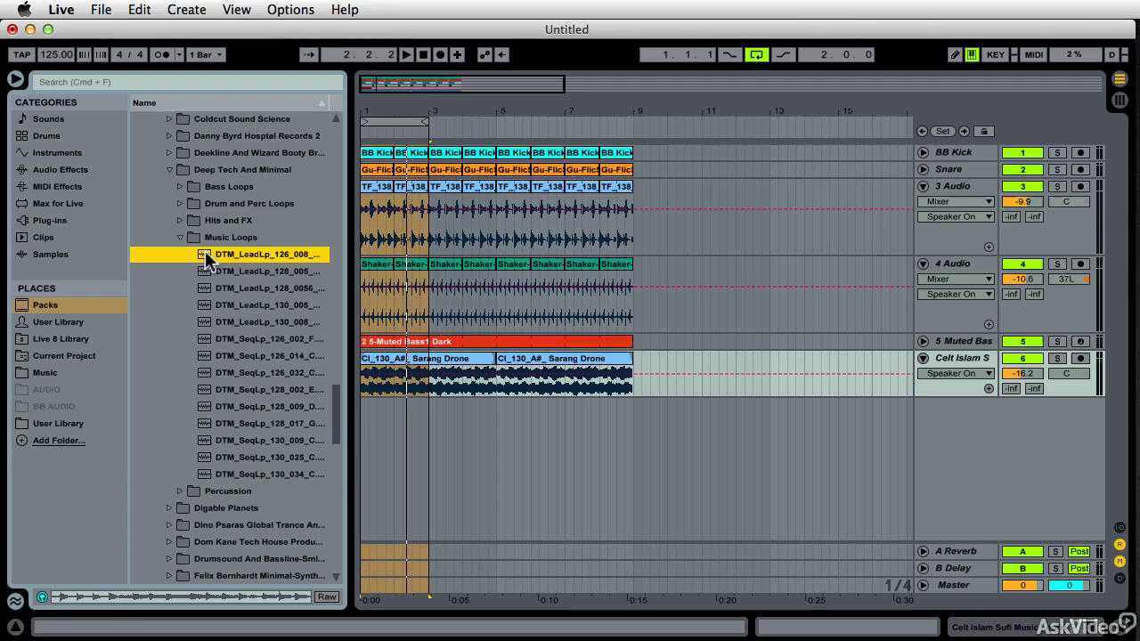
Drop DTM_LeadLp_126_008_G onto a new 7 Audio track at bar 1, hide the browser, and zoom to bars 1–3.
{"action": "left_click_drag", "start_coordinate": [223, 258], "coordinate": [364, 464]}
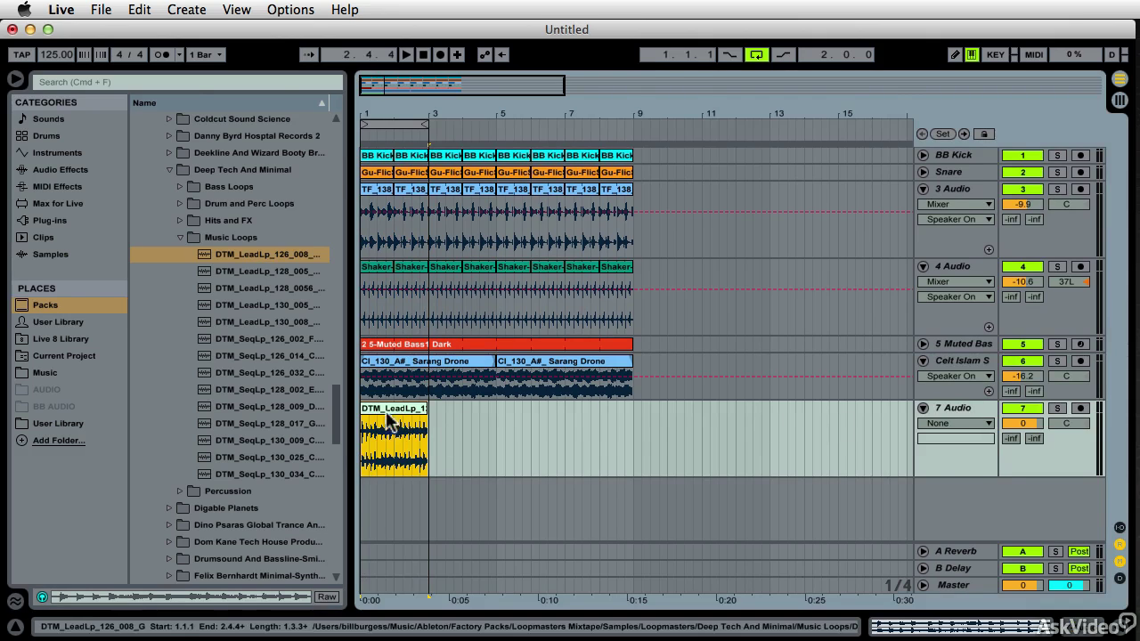
{"action": "left_click", "coordinate": [17, 79]}
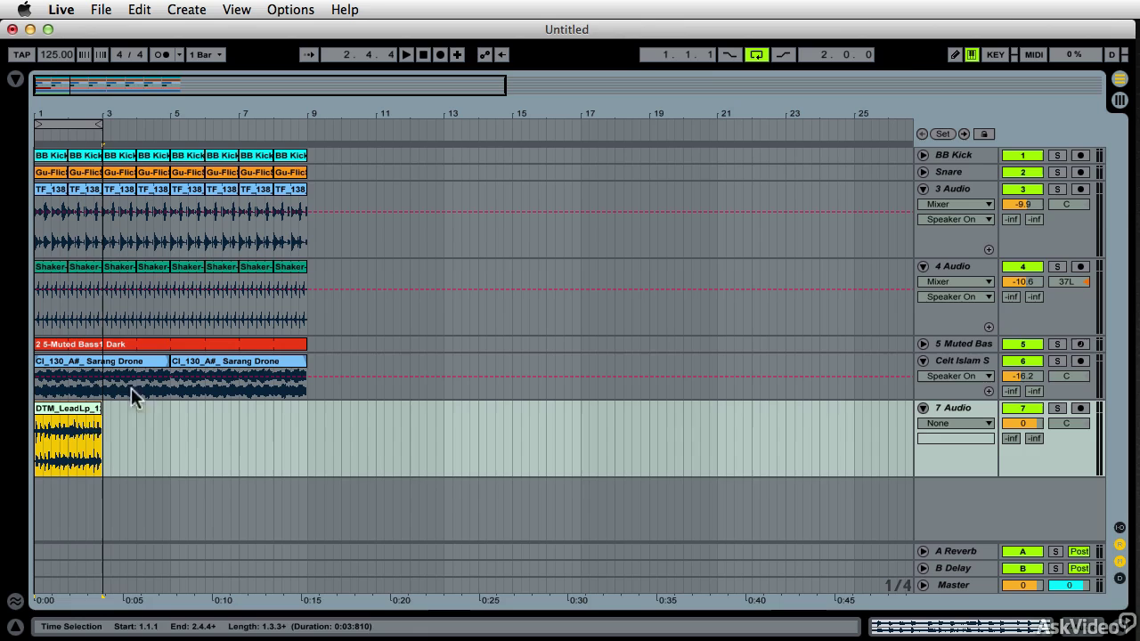
{"action": "left_click_drag", "start_coordinate": [103, 105], "coordinate": [433, 270]}
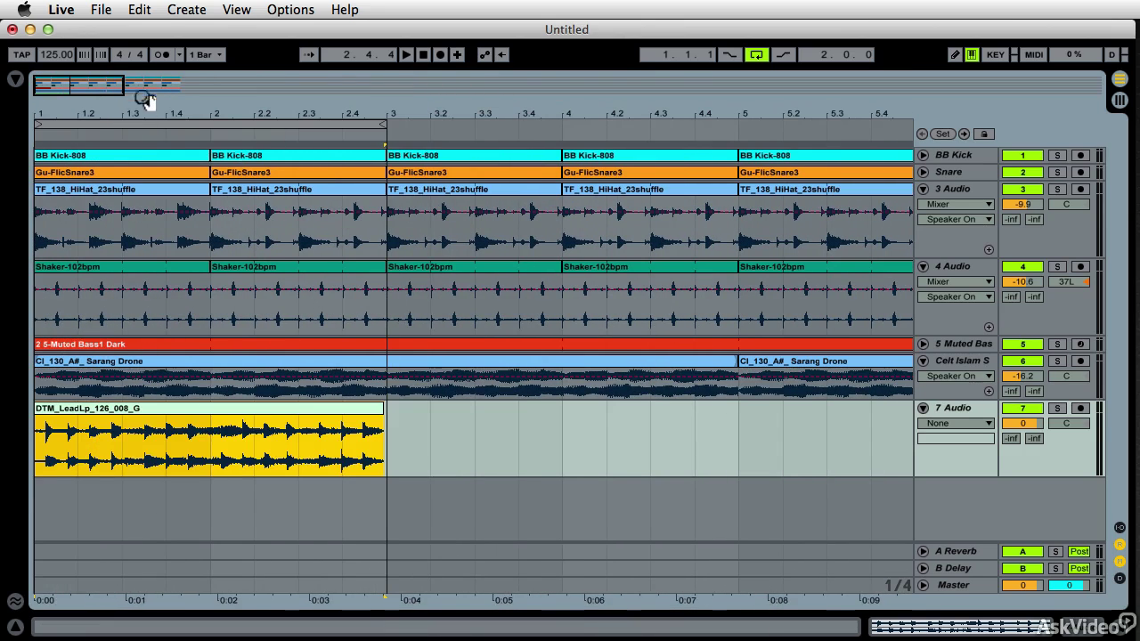
{"action": "left_click_drag", "start_coordinate": [146, 102], "coordinate": [148, 114]}
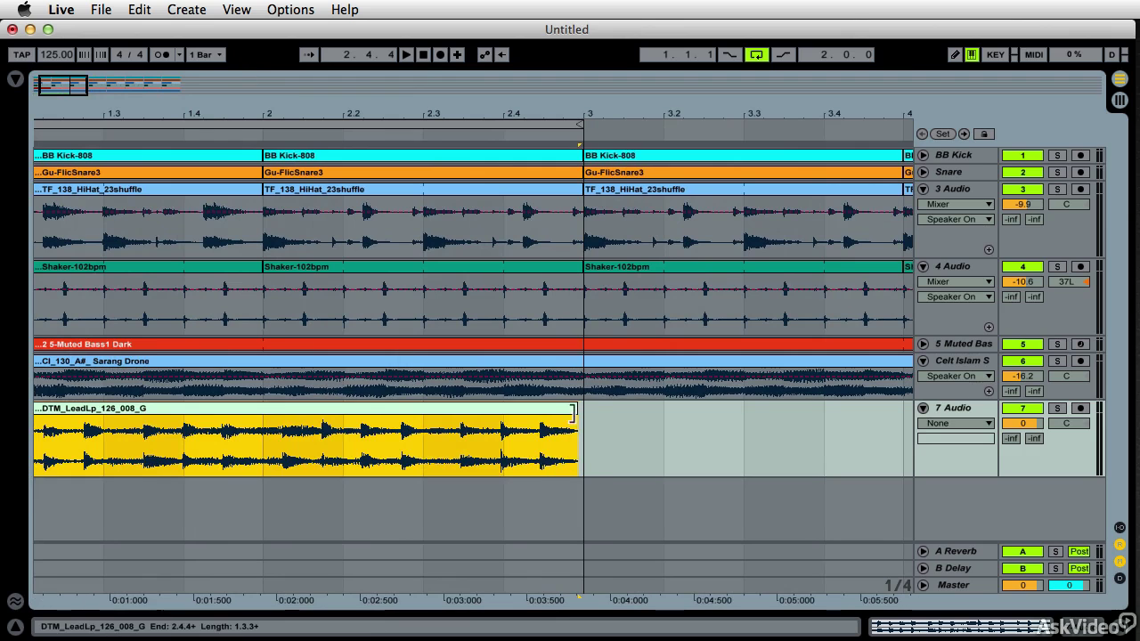
{"action": "scroll", "coordinate": [502, 448], "scroll_direction": "left", "scroll_amount": 3}
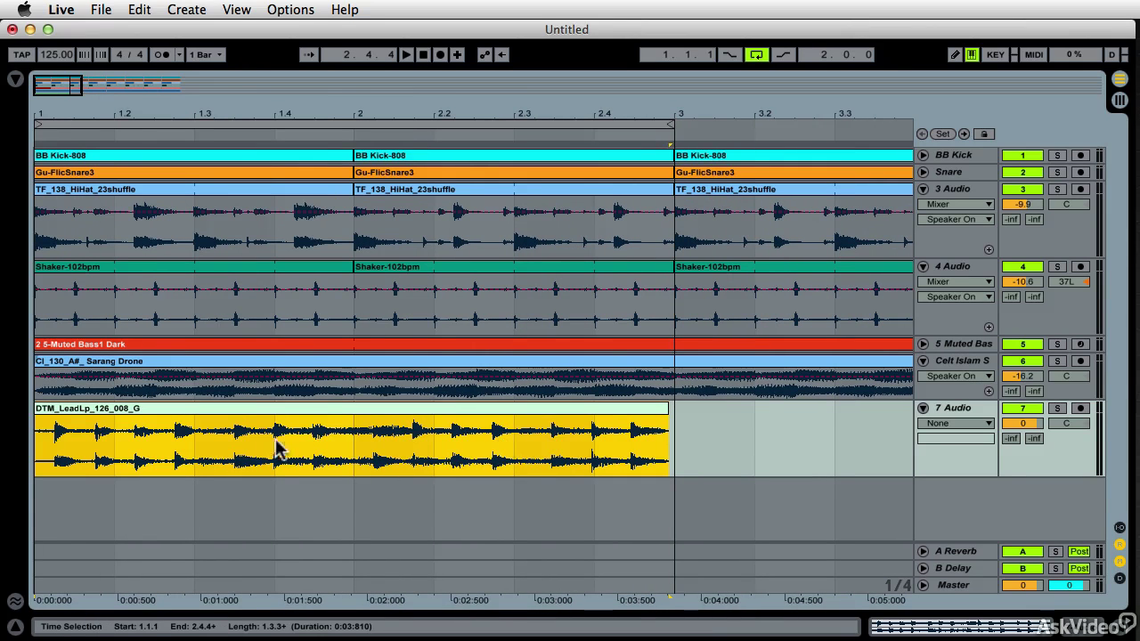
Enable Warp on the lead clip and pin a transient to beat 2.4 as a warp marker.
{"action": "double_click", "coordinate": [254, 414]}
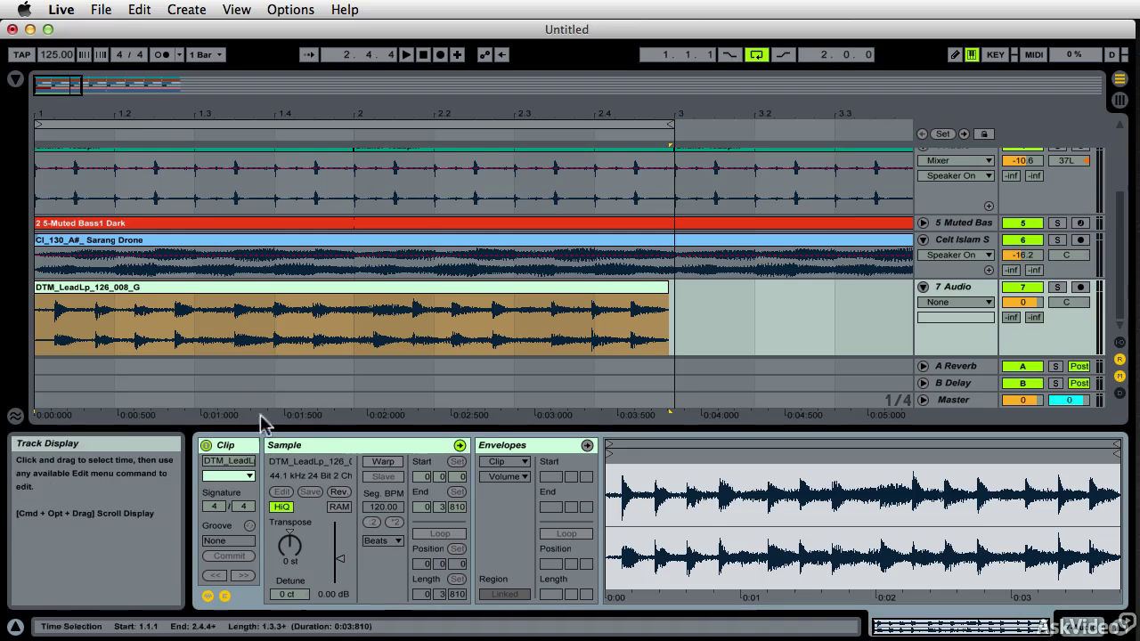
{"action": "left_click", "coordinate": [383, 462]}
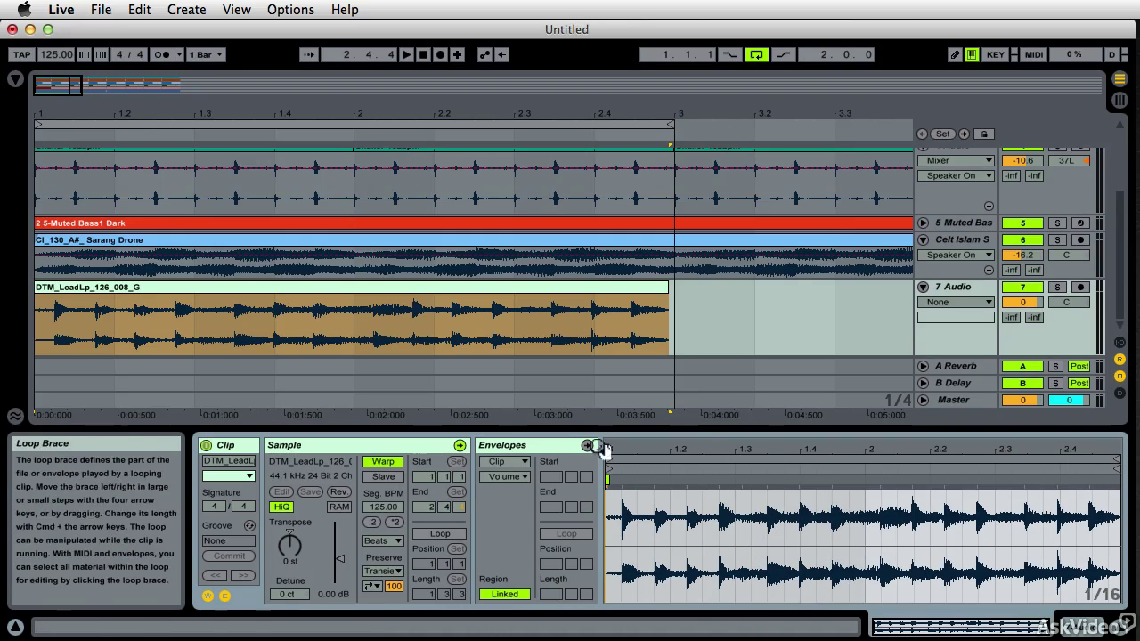
{"action": "left_click", "coordinate": [665, 286]}
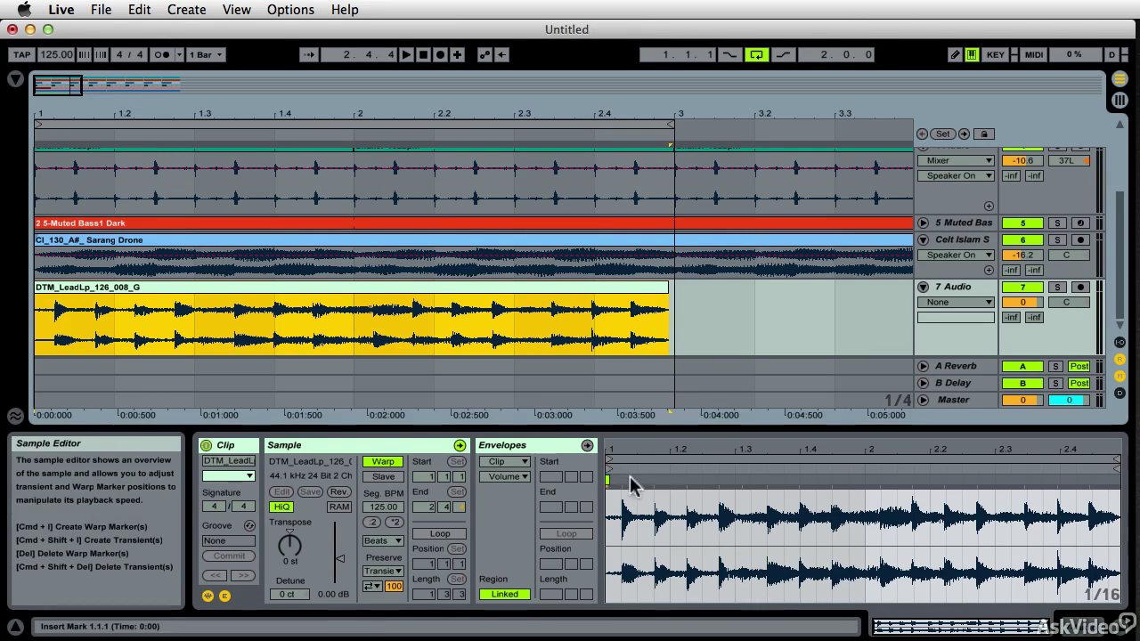
{"action": "left_click_drag", "start_coordinate": [764, 452], "coordinate": [764, 456]}
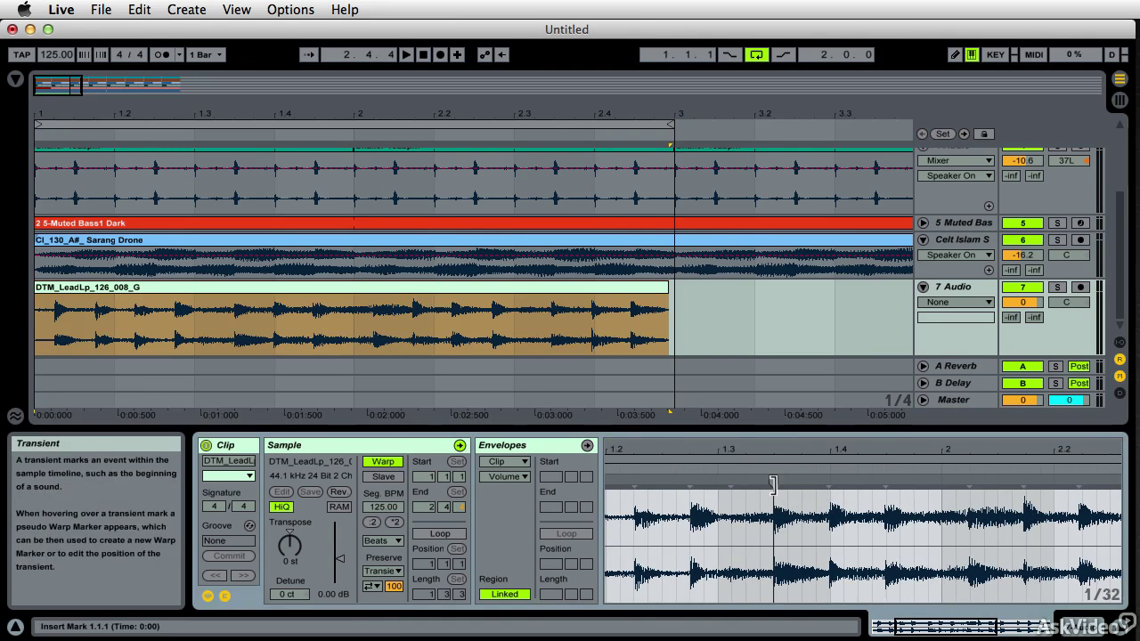
{"action": "left_click", "coordinate": [773, 488]}
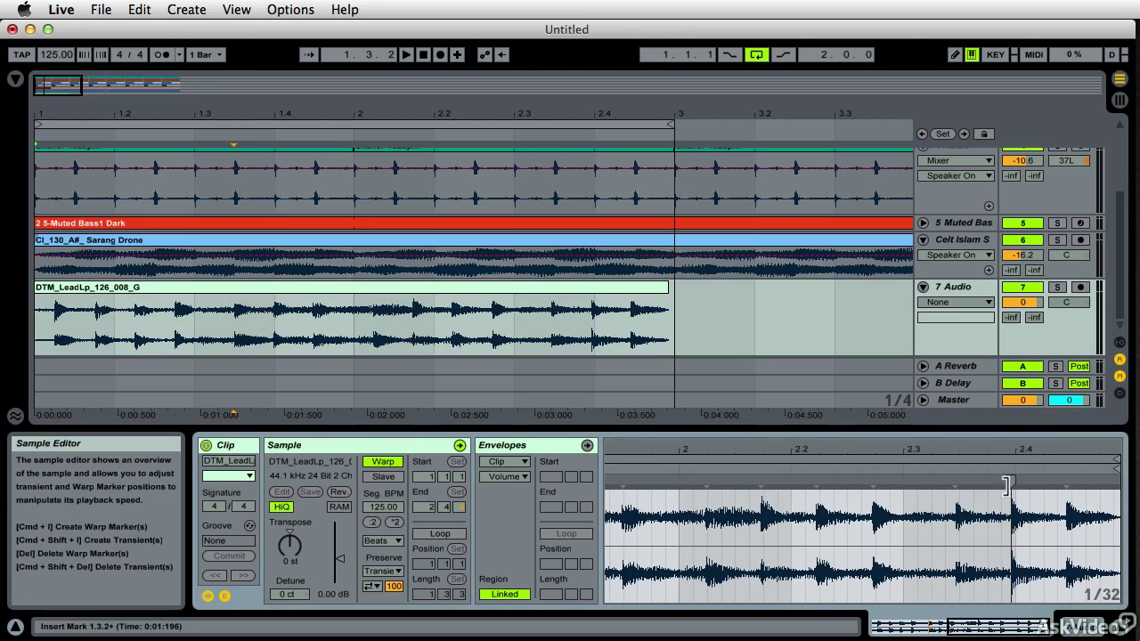
{"action": "left_click_drag", "start_coordinate": [1011, 482], "coordinate": [1080, 490]}
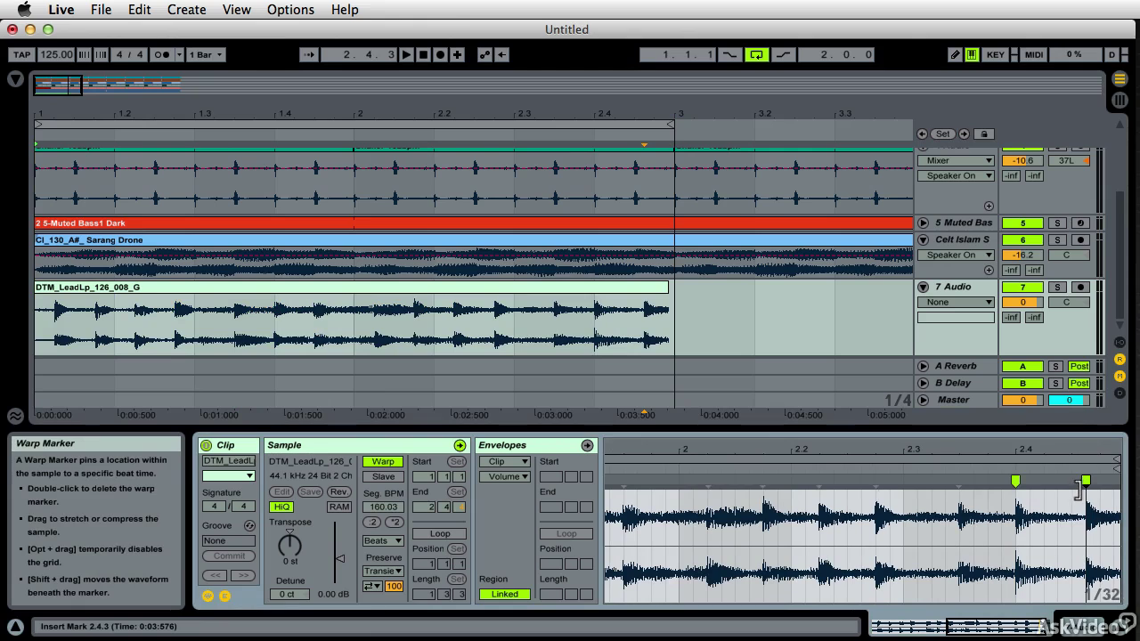
Extend the lead clip to end at bar 3, listen, and set its track volume to -0.5 dB.
{"action": "left_click_drag", "start_coordinate": [669, 316], "coordinate": [679, 317]}
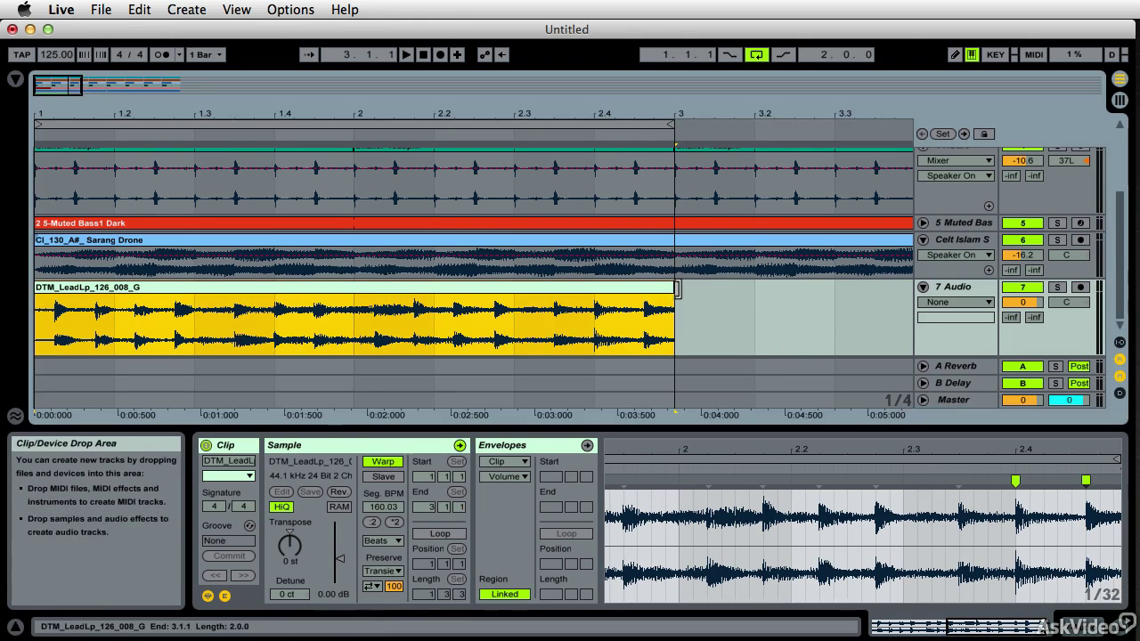
{"action": "scroll", "coordinate": [643, 322], "scroll_direction": "up", "scroll_amount": 1}
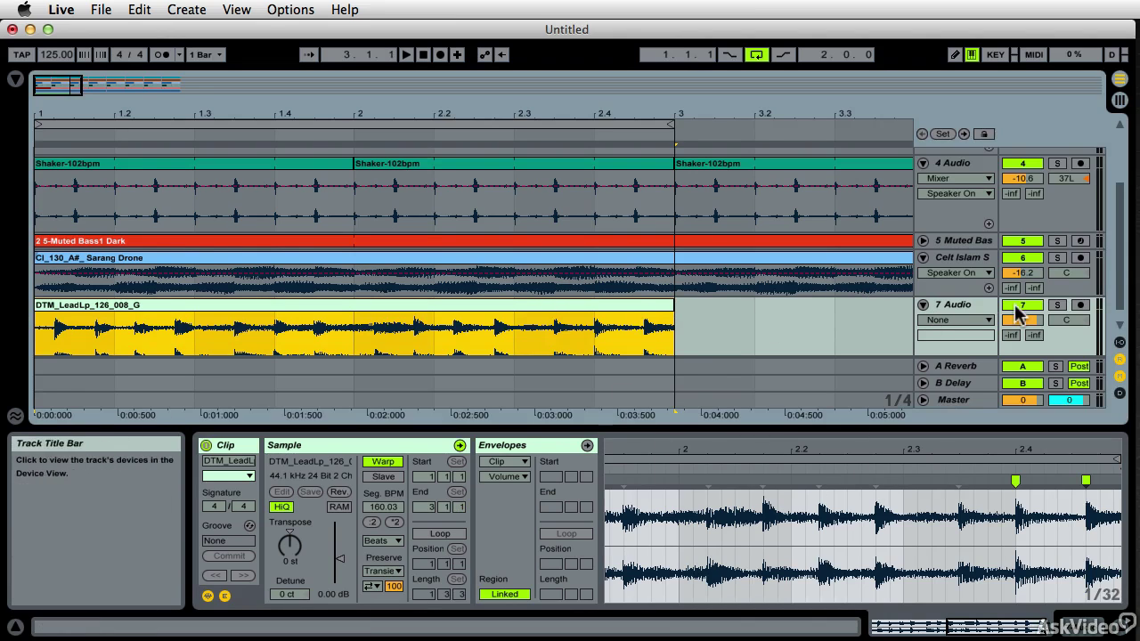
{"action": "key", "text": "space"}
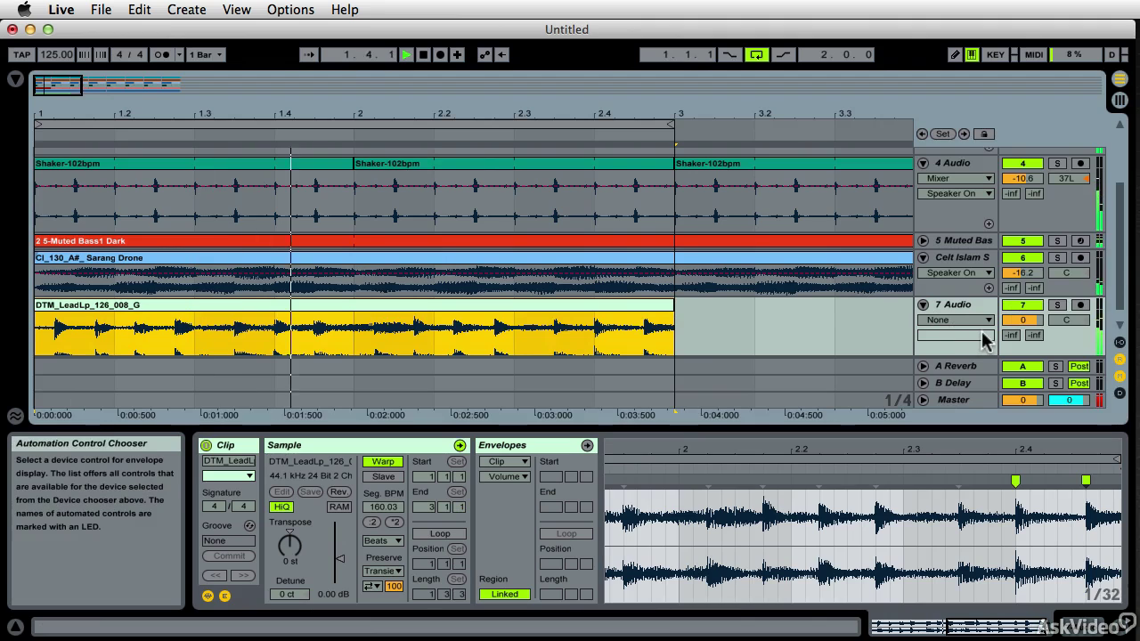
{"action": "left_click", "coordinate": [1022, 320]}
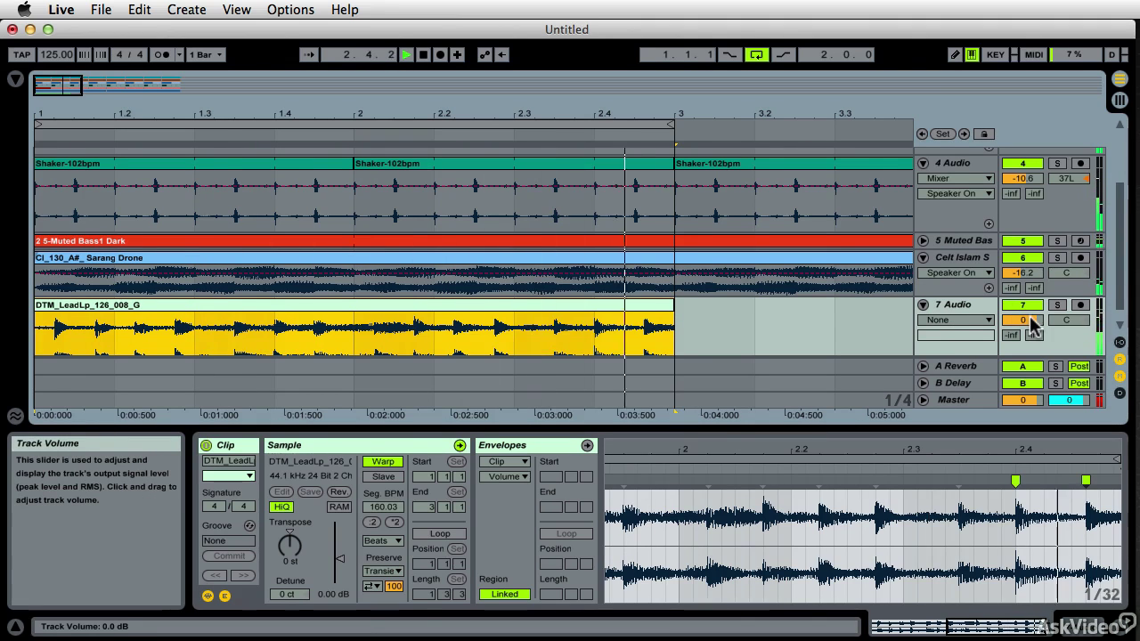
{"action": "left_click_drag", "start_coordinate": [1022, 320], "coordinate": [1022, 323]}
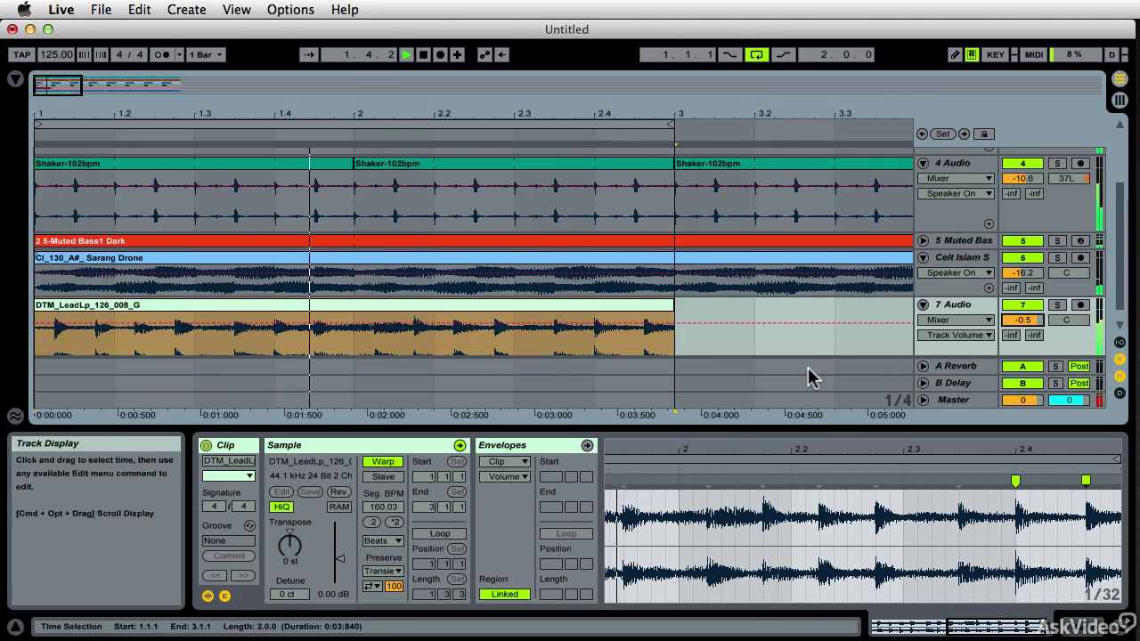
{"action": "key", "text": "space"}
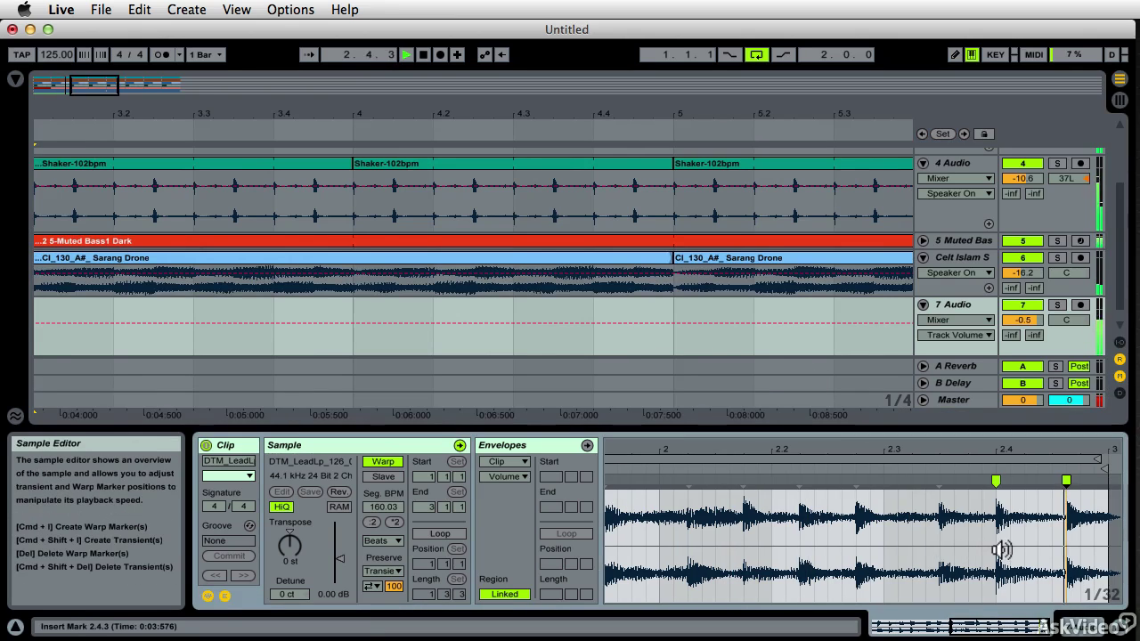
Shift the last warp marker for 125.00 BPM and set the clip loop length to two bars.
{"action": "left_click_drag", "start_coordinate": [1066, 481], "coordinate": [1052, 481]}
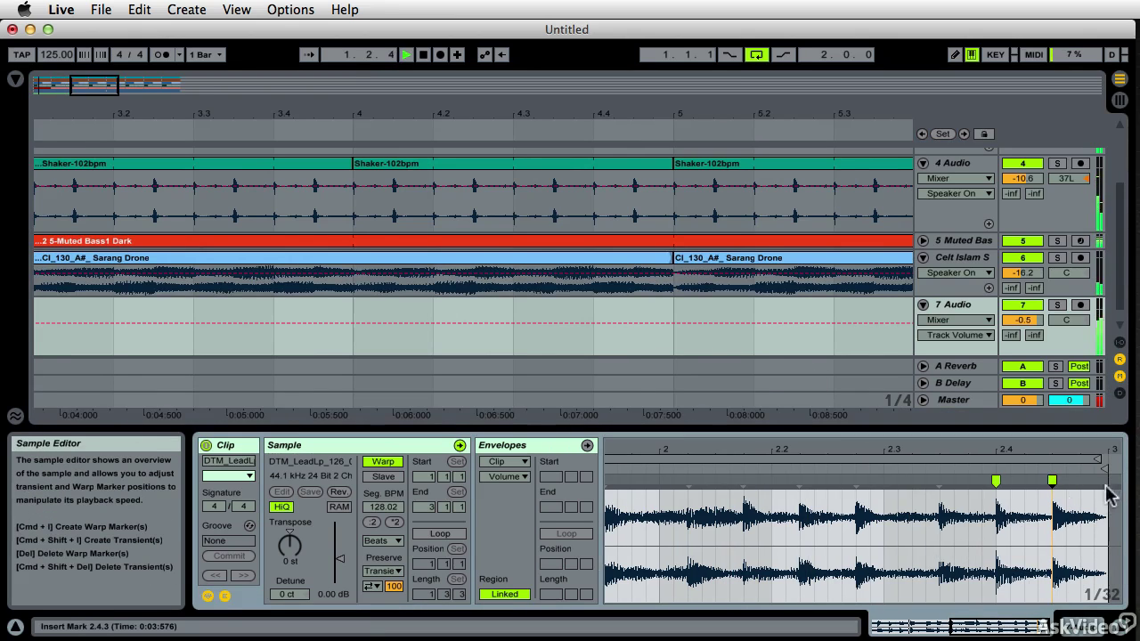
{"action": "left_click_drag", "start_coordinate": [1103, 459], "coordinate": [1111, 459]}
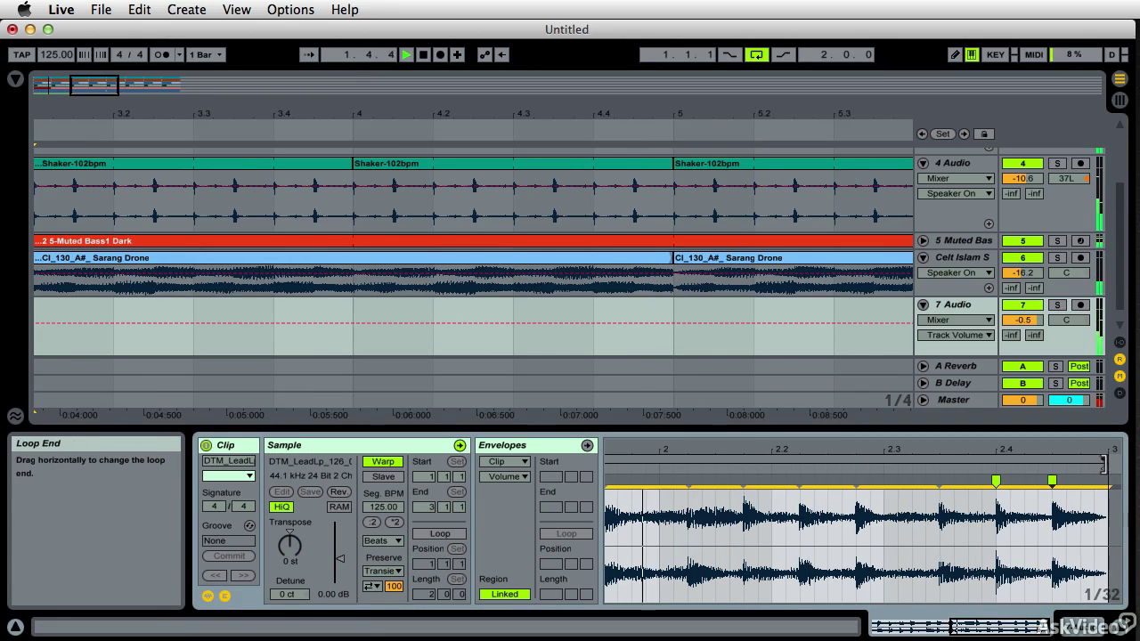
{"action": "left_click", "coordinate": [1118, 575]}
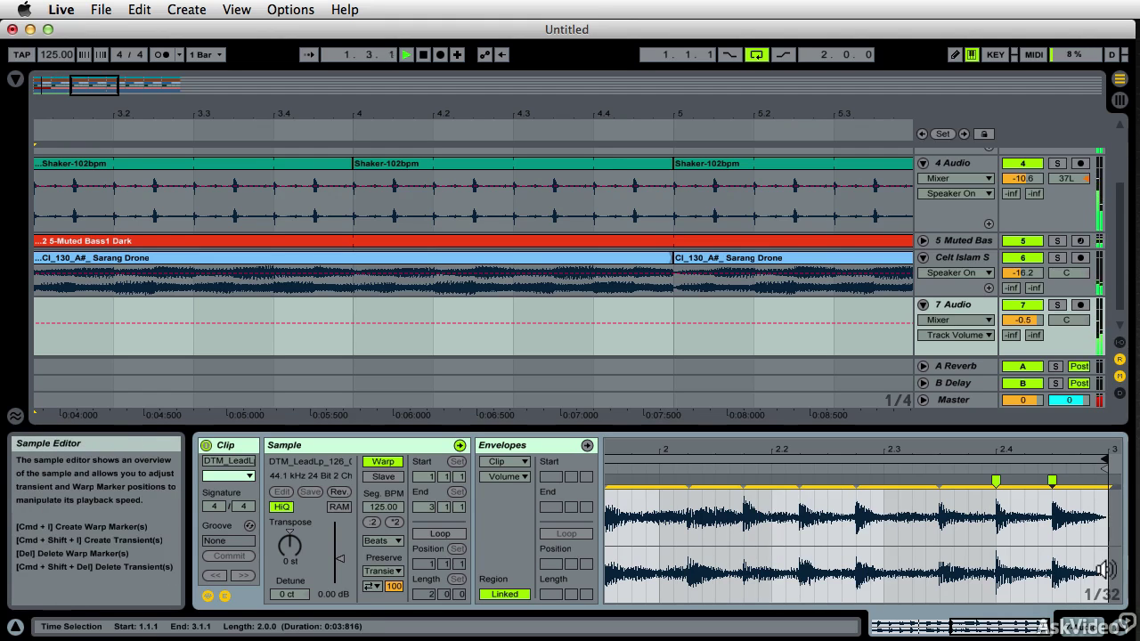
Stop playback, close the clip details, fold all tracks with Alt+U, and enlarge the 7 Audio lane.
{"action": "key", "text": "super+v"}
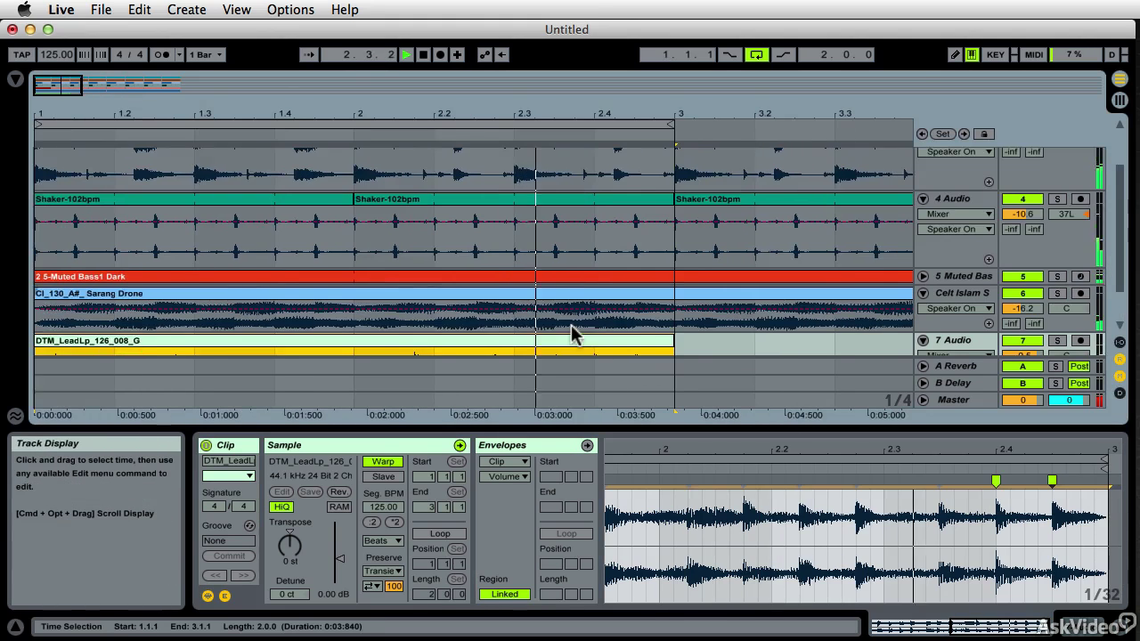
{"action": "key", "text": "space"}
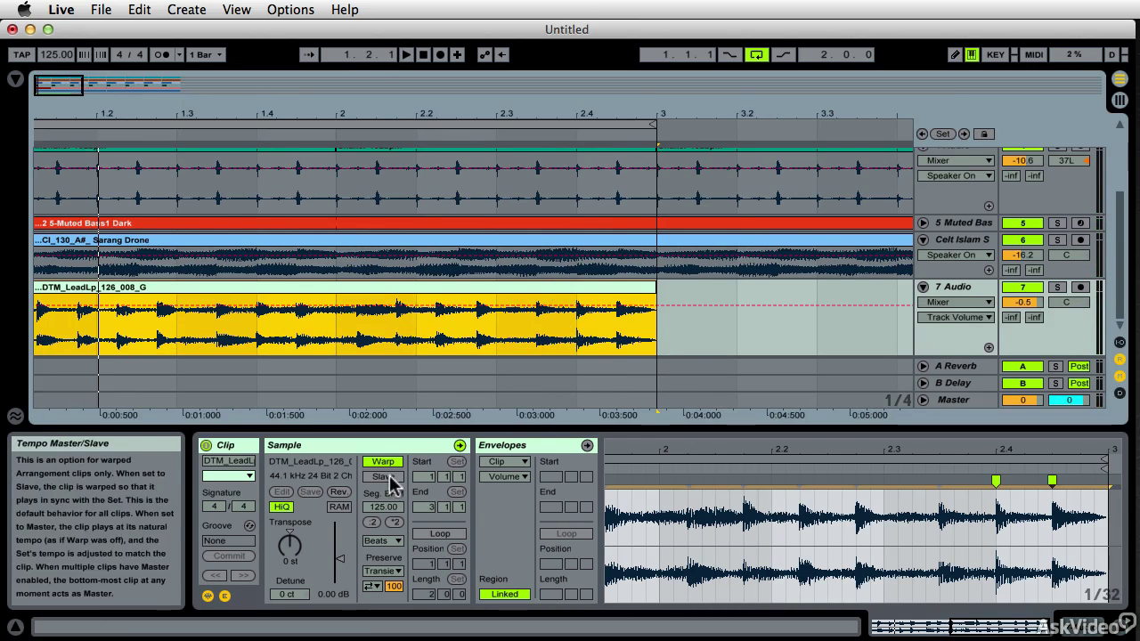
{"action": "left_click_drag", "start_coordinate": [315, 114], "coordinate": [78, 114]}
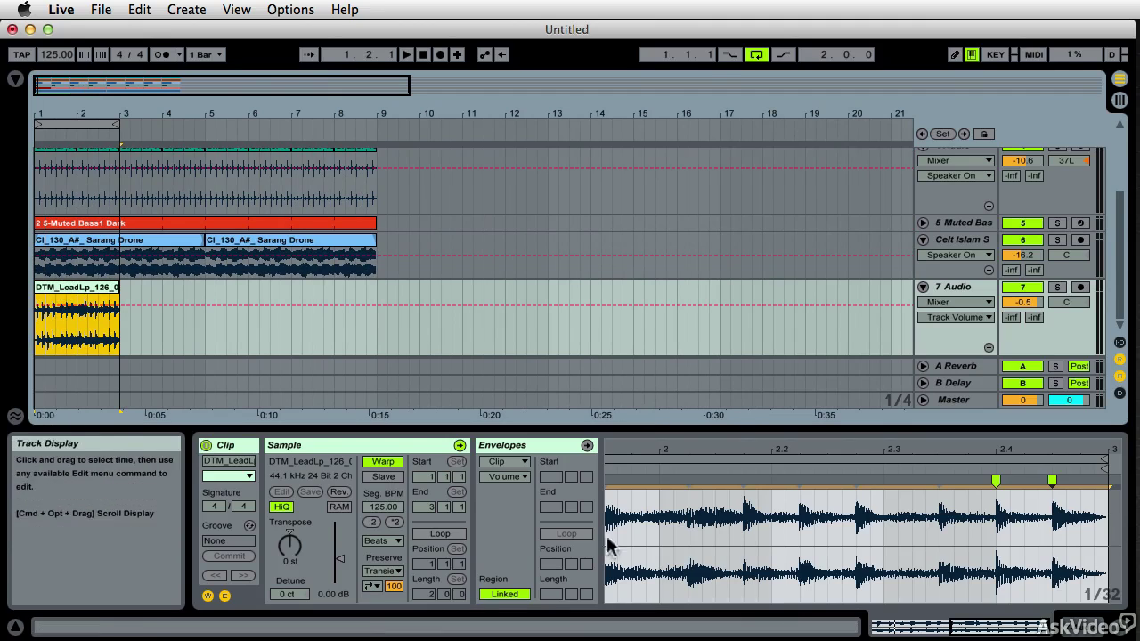
{"action": "left_click", "coordinate": [1127, 626]}
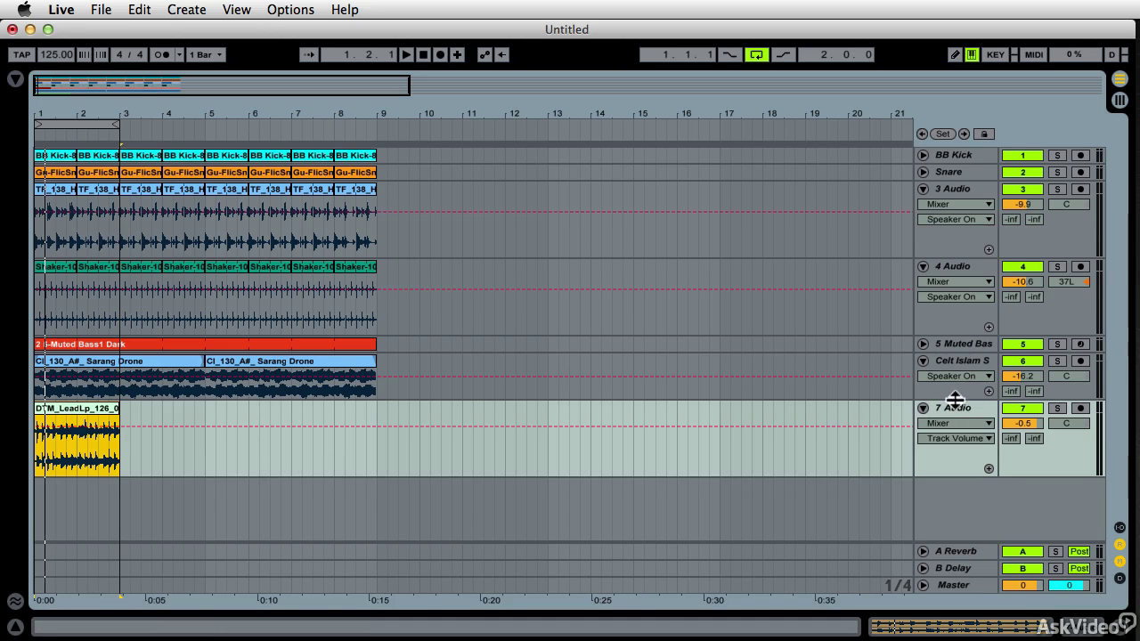
{"action": "key", "text": "super+alt+u"}
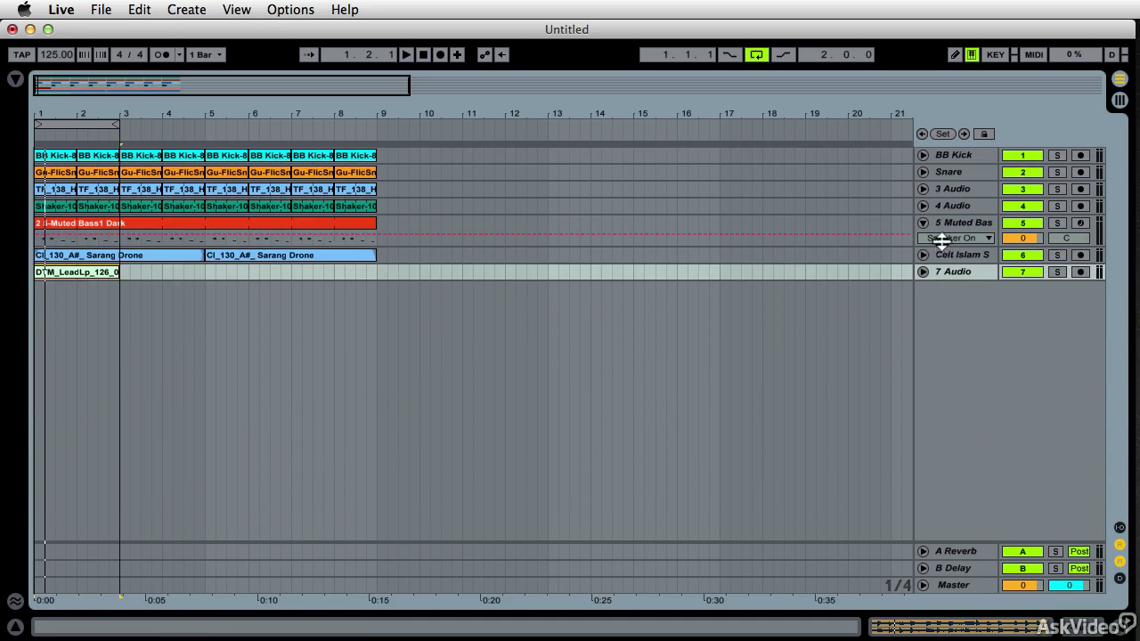
{"action": "left_click", "coordinate": [923, 256]}
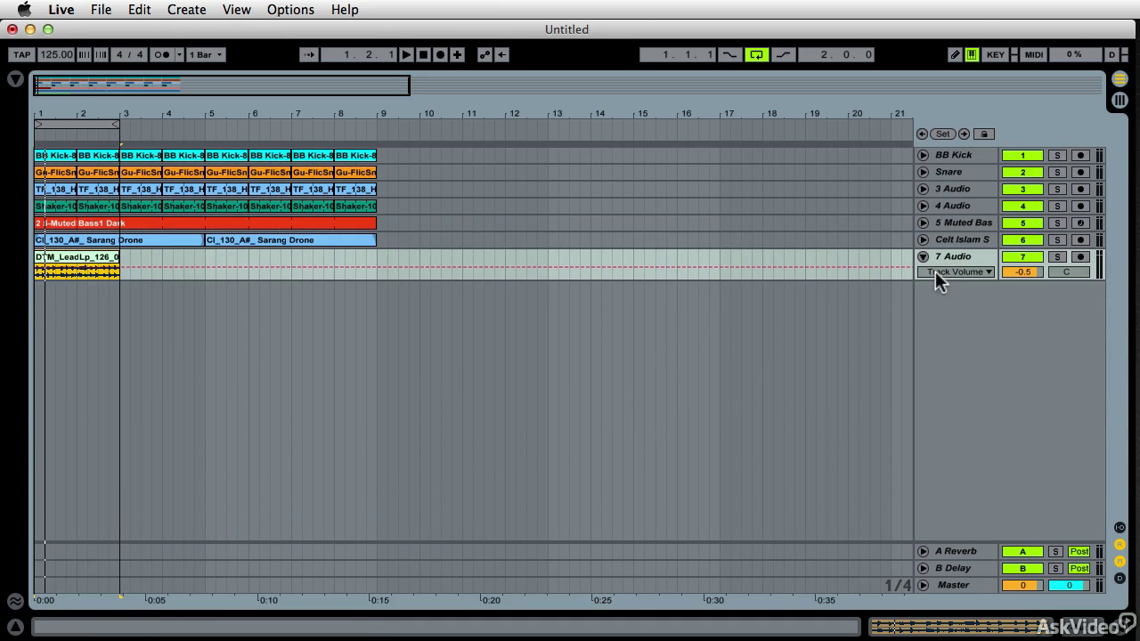
{"action": "left_click_drag", "start_coordinate": [935, 285], "coordinate": [947, 418]}
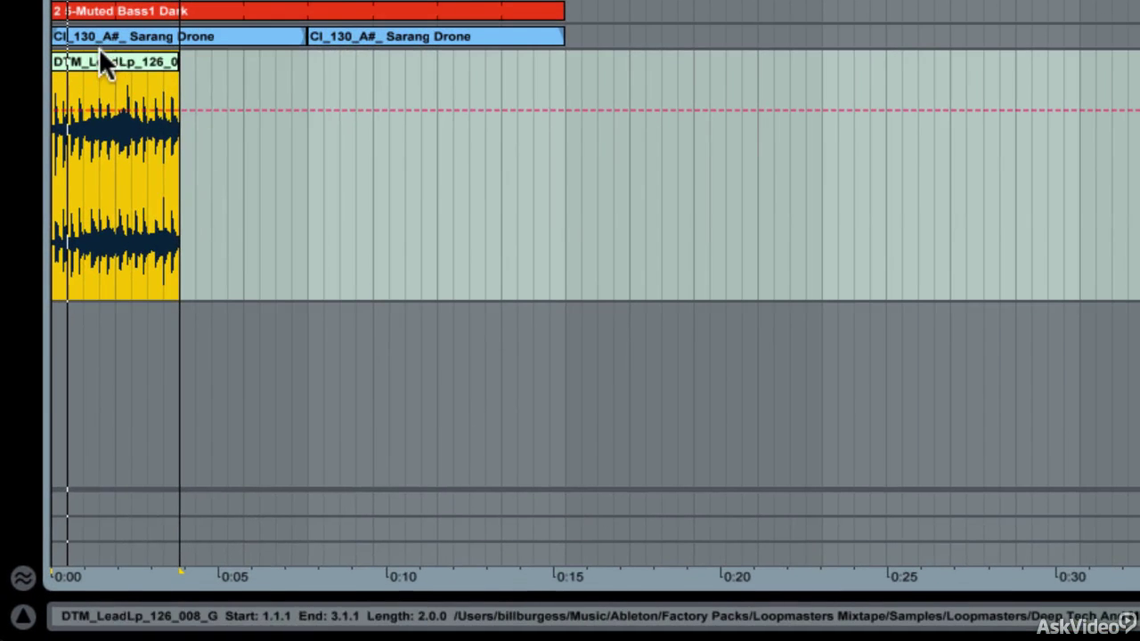
Convert the DTM_LeadLp clip's melody into a new 8 Melody to MIDI track.
{"action": "right_click", "coordinate": [67, 255]}
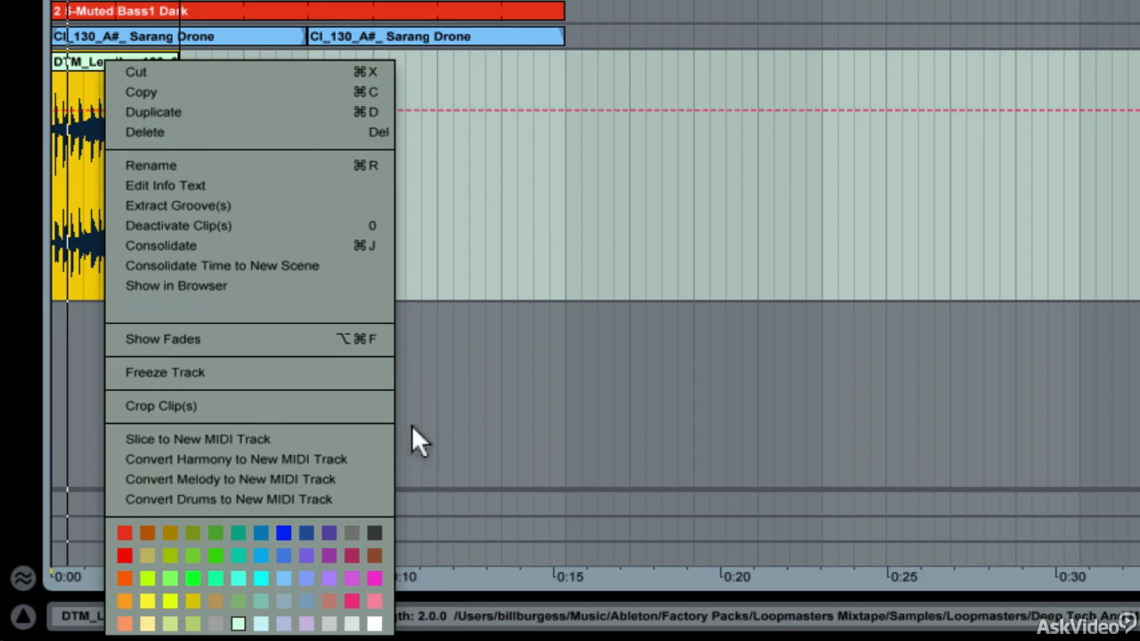
{"action": "left_click", "coordinate": [307, 435]}
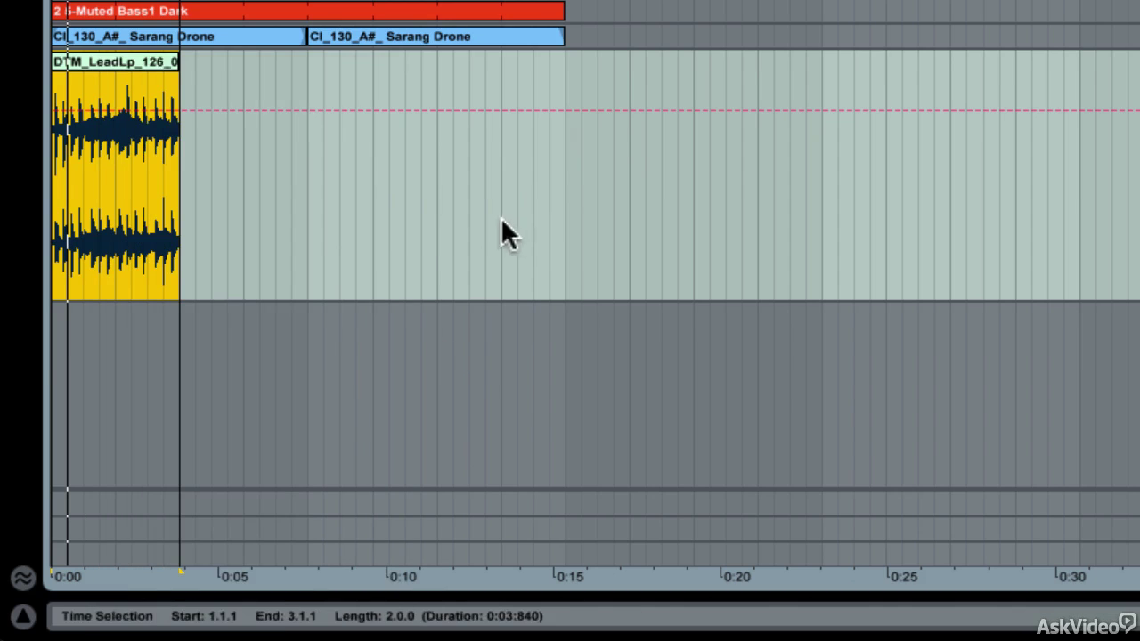
{"action": "key", "text": "z"}
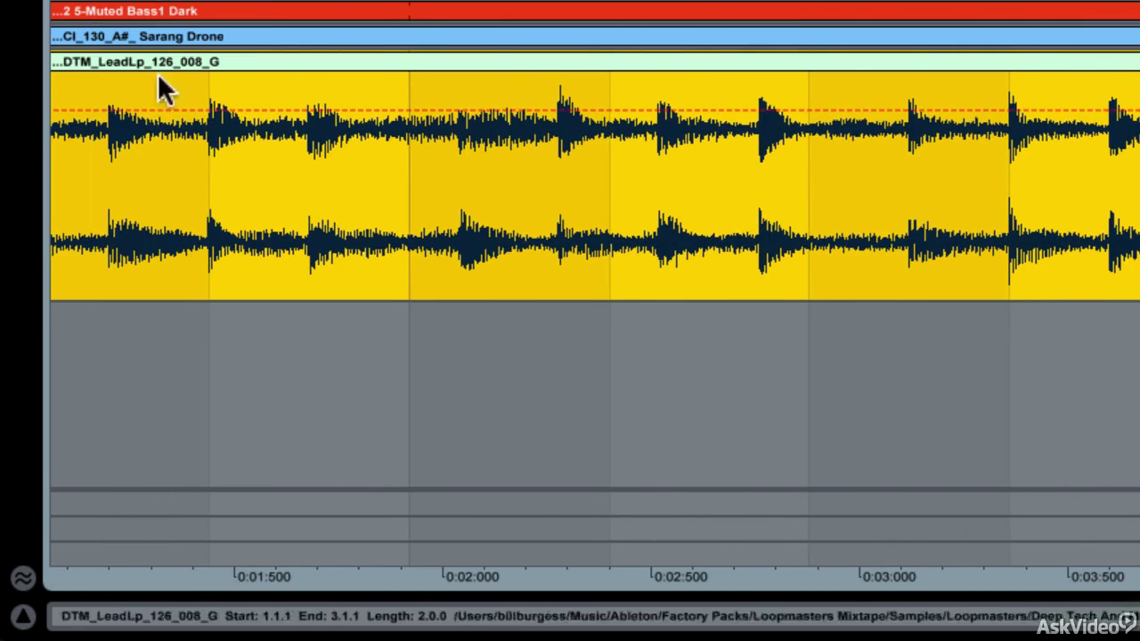
{"action": "key", "text": "Right"}
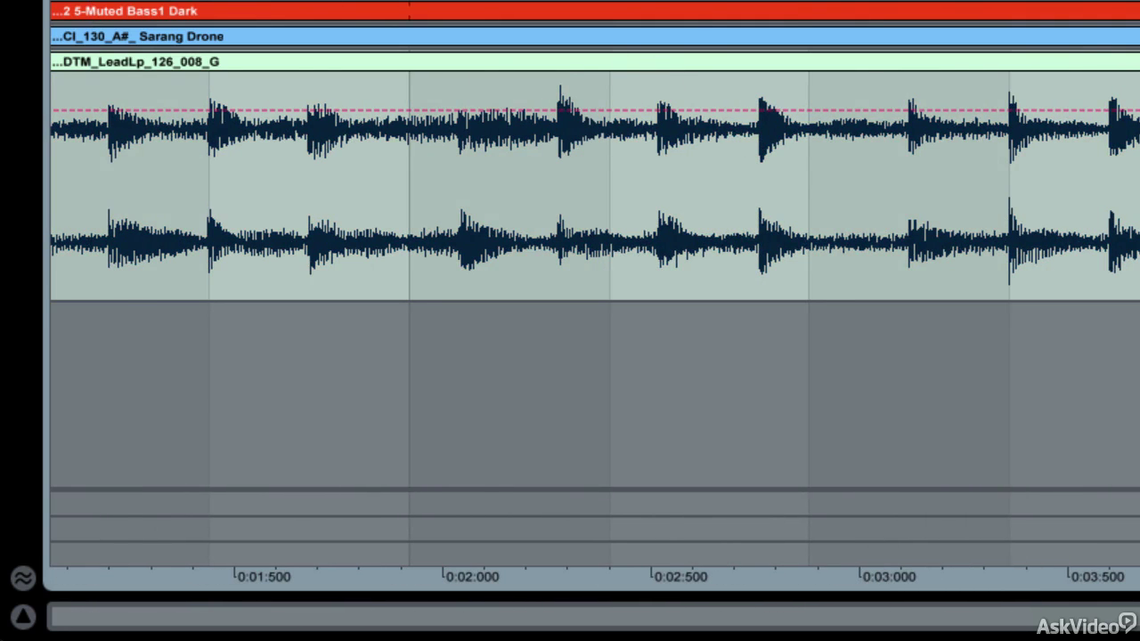
{"action": "key", "text": "x"}
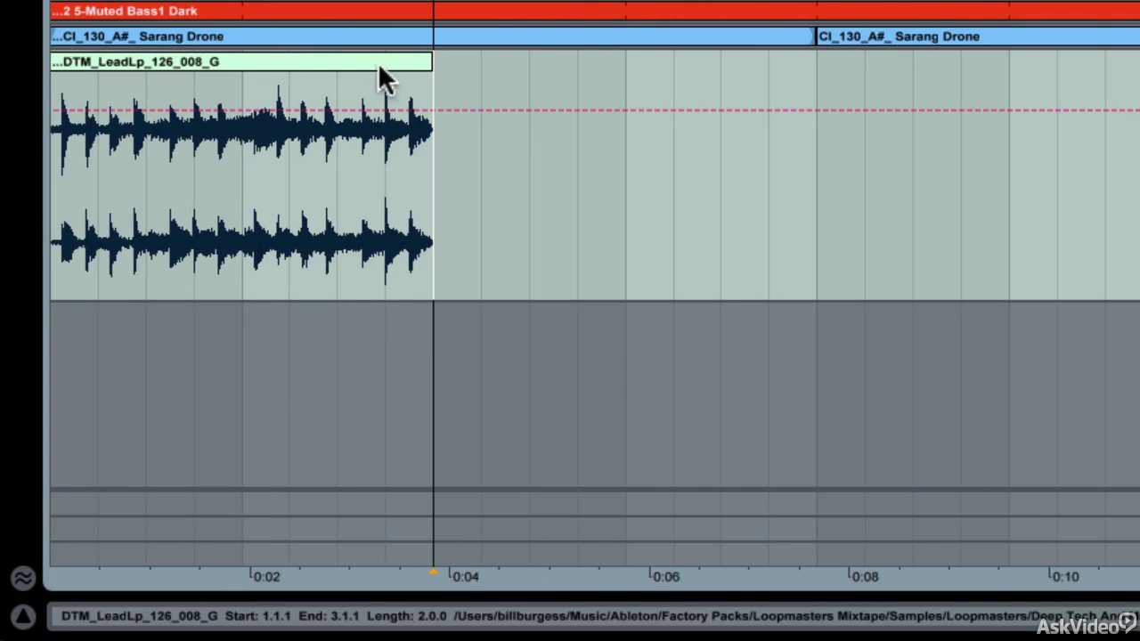
{"action": "right_click", "coordinate": [296, 61]}
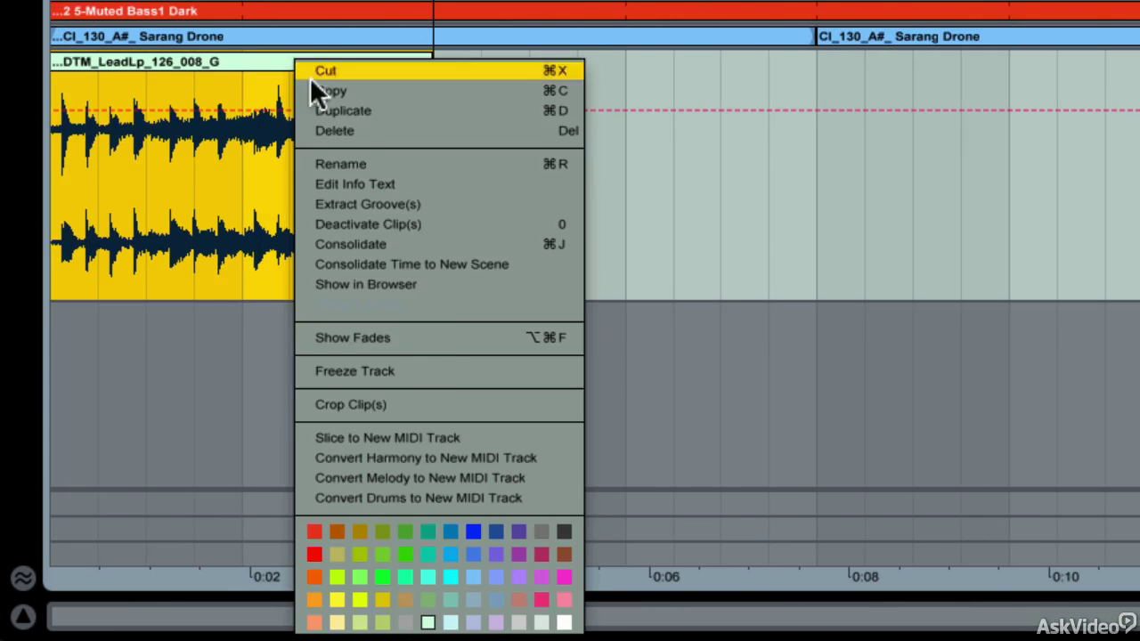
{"action": "left_click", "coordinate": [493, 481]}
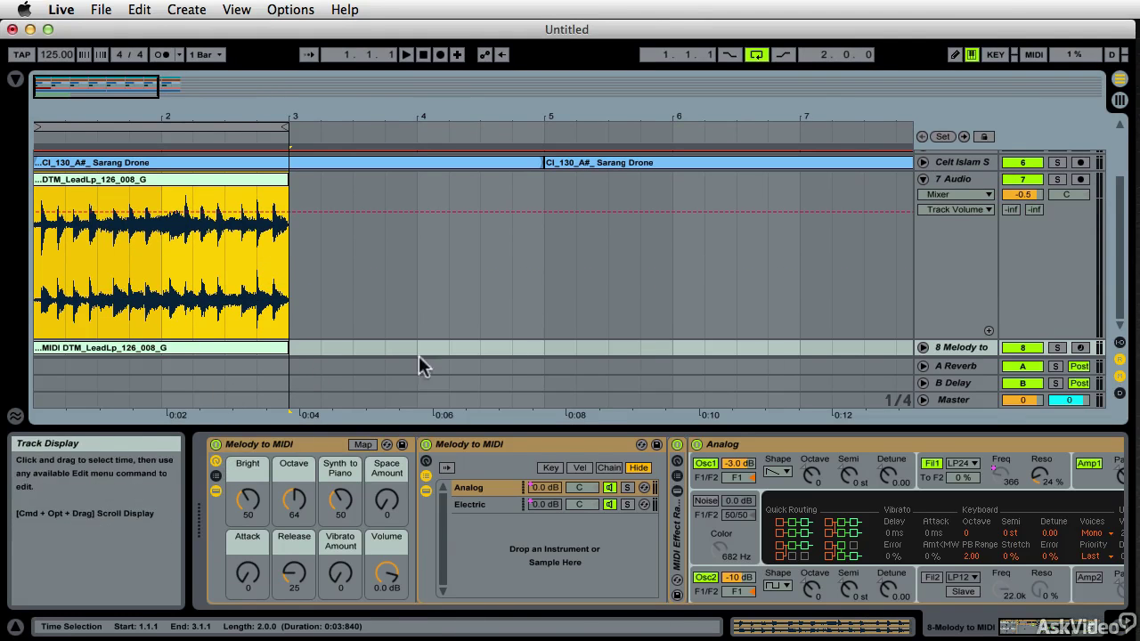
Play the converted MIDI clip, set 8 Melody to MIDI to -1.4 dB, and show its Analog device.
{"action": "scroll", "coordinate": [937, 374], "scroll_direction": "down", "scroll_amount": 1}
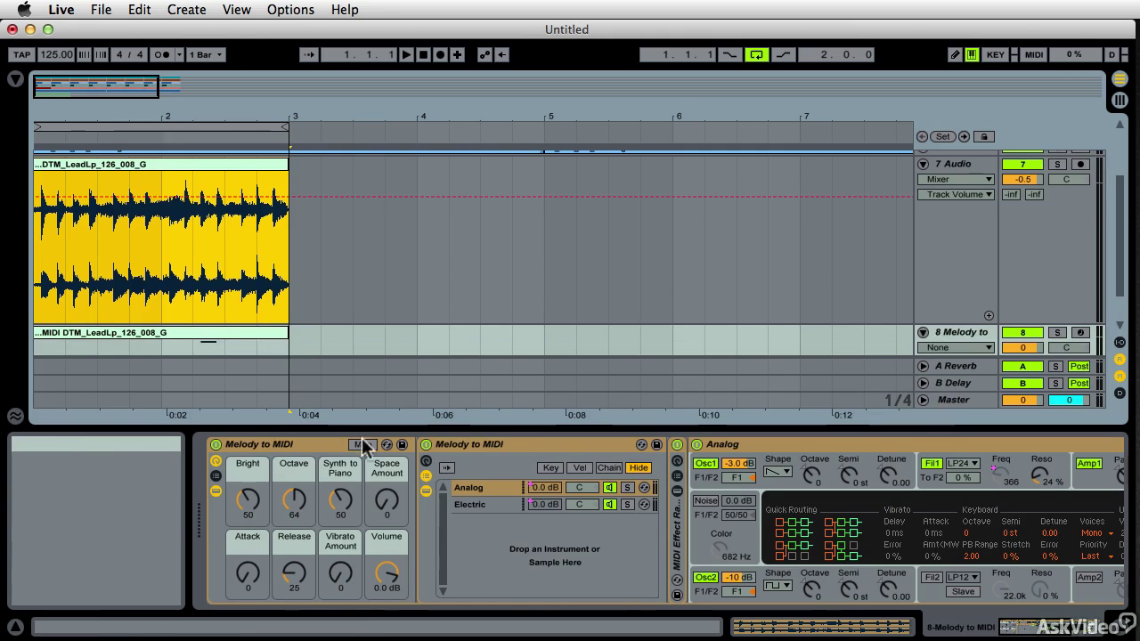
{"action": "double_click", "coordinate": [194, 337]}
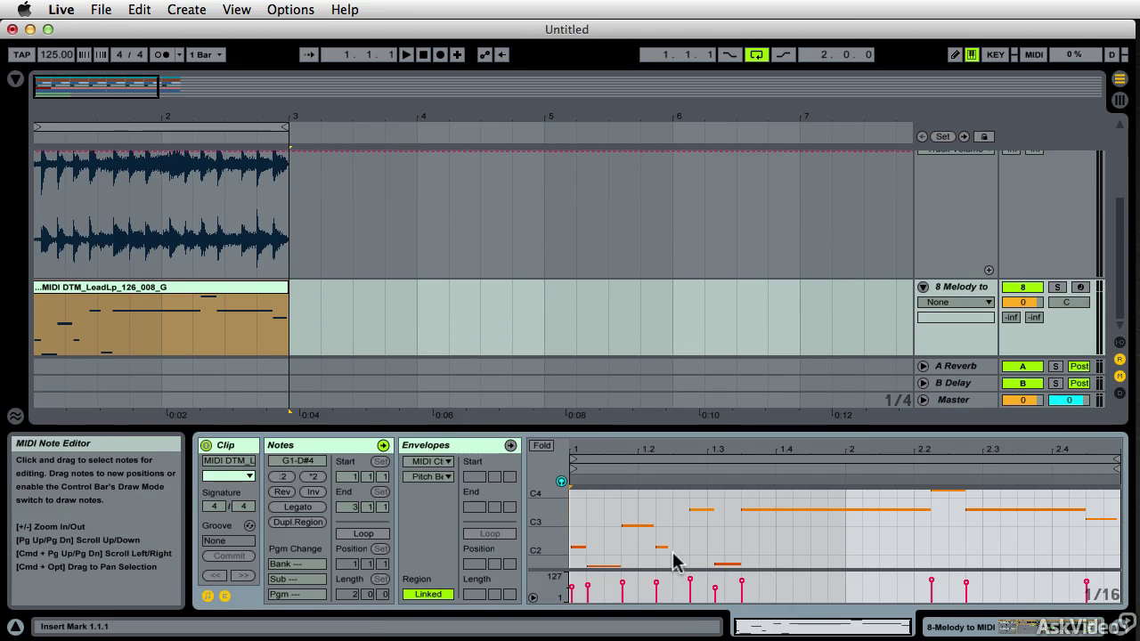
{"action": "key", "text": "space"}
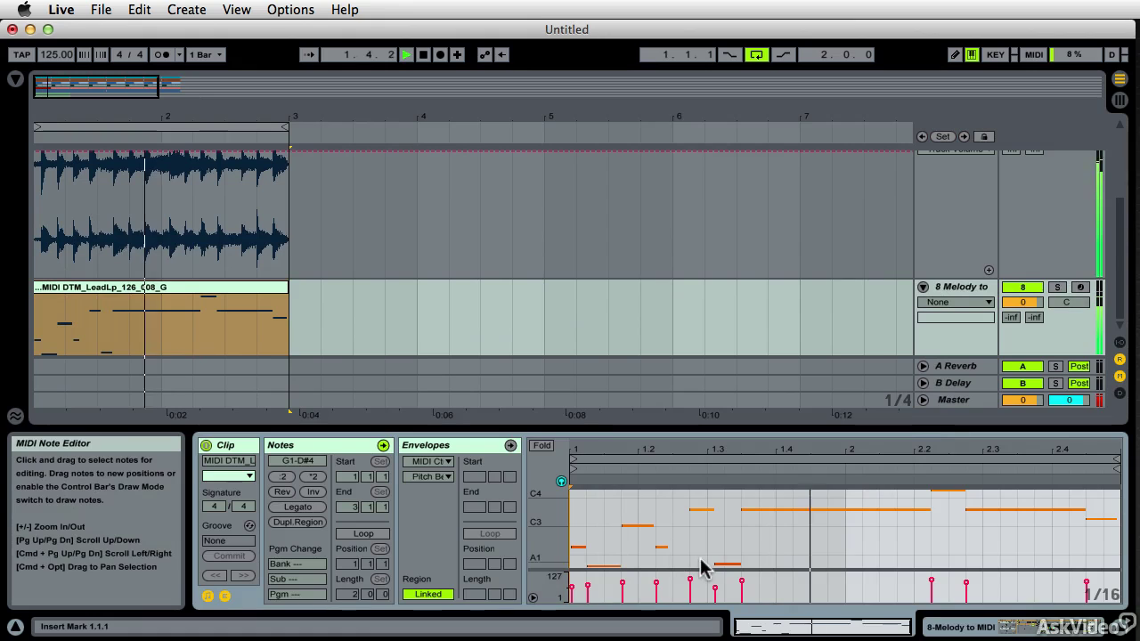
{"action": "left_click_drag", "start_coordinate": [1023, 303], "coordinate": [1024, 308]}
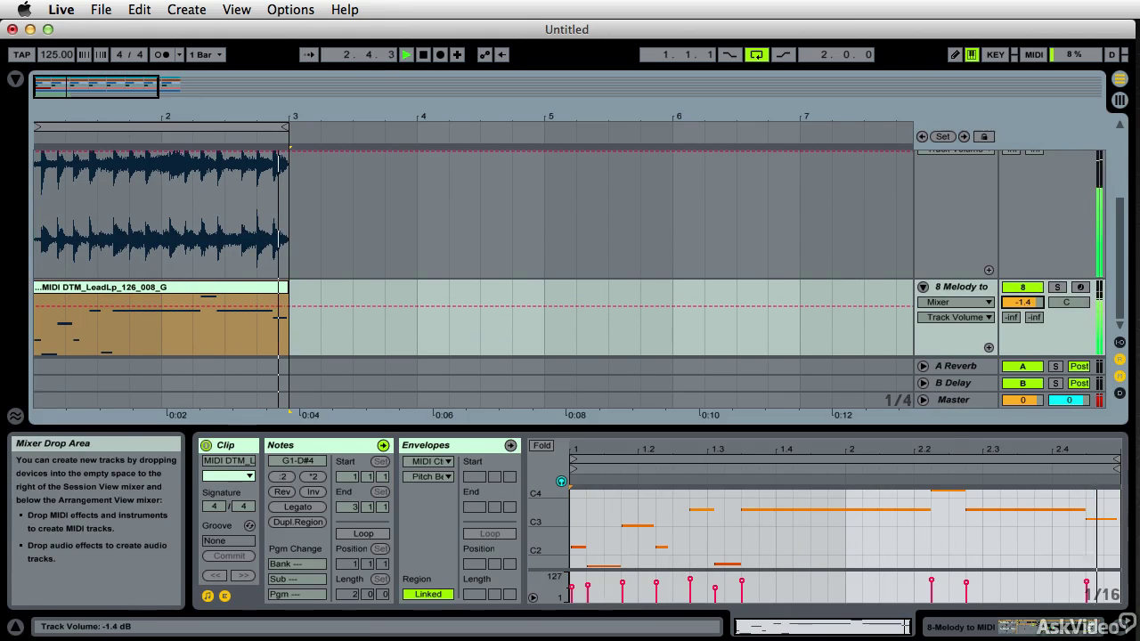
{"action": "left_click", "coordinate": [1033, 627]}
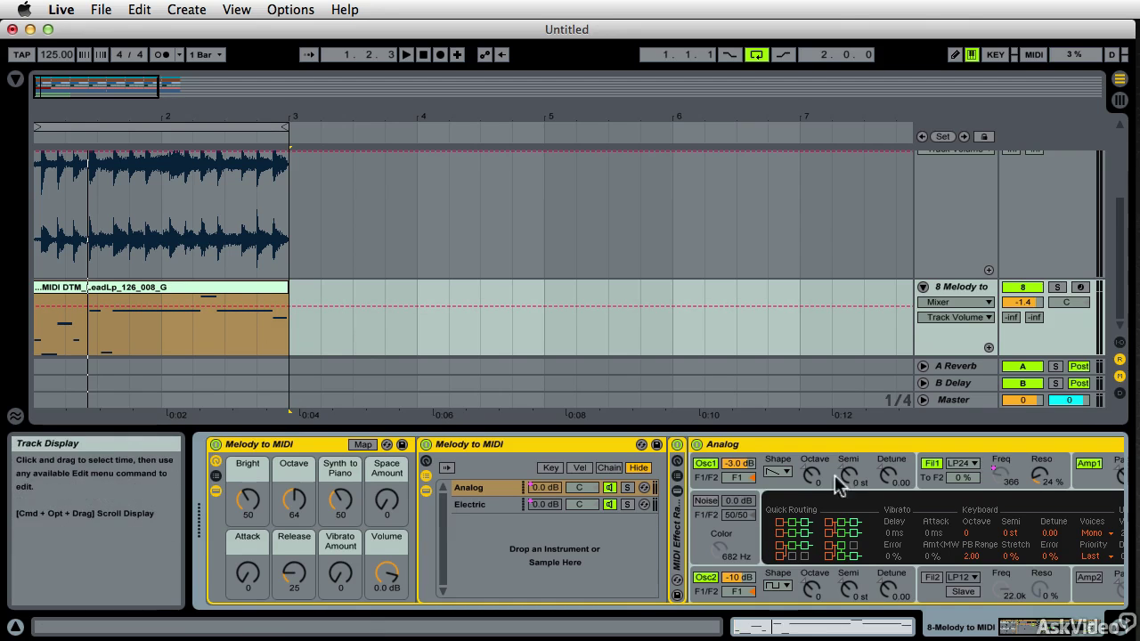
{"action": "scroll", "coordinate": [719, 494], "scroll_direction": "right", "scroll_amount": 2}
{"action": "scroll", "coordinate": [719, 494], "scroll_direction": "right", "scroll_amount": 5}
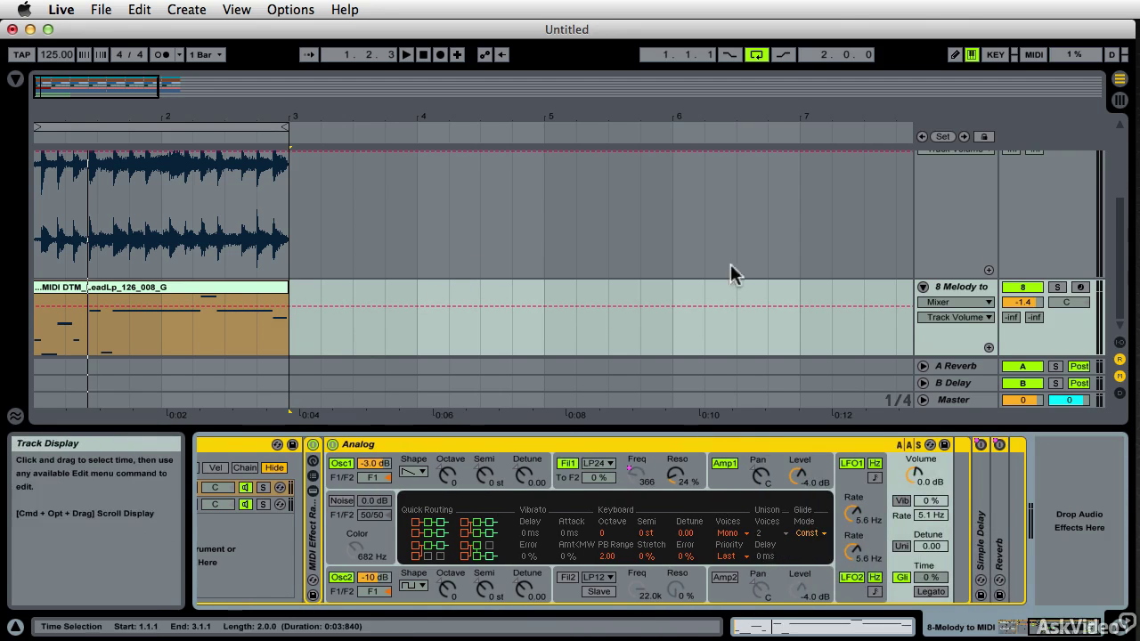
{"action": "left_click", "coordinate": [961, 289]}
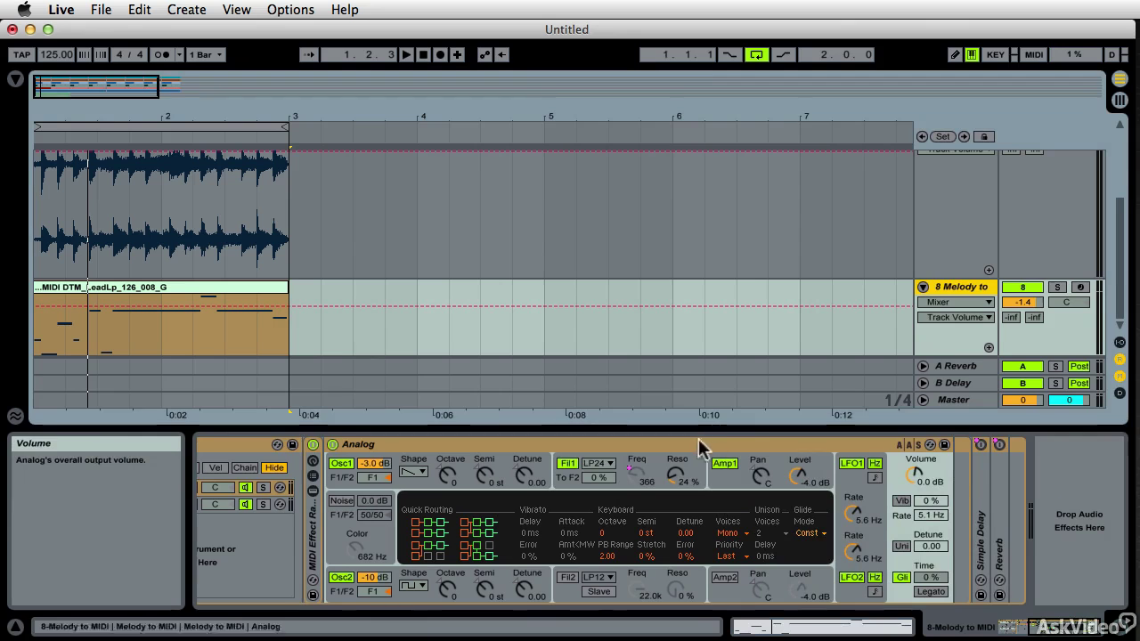
Hot-swap Analog presets, trying Detune2 Sync Lead, Dual Osc1, Dual Osc4 and Dual Osc6 leads.
{"action": "left_click", "coordinate": [931, 447]}
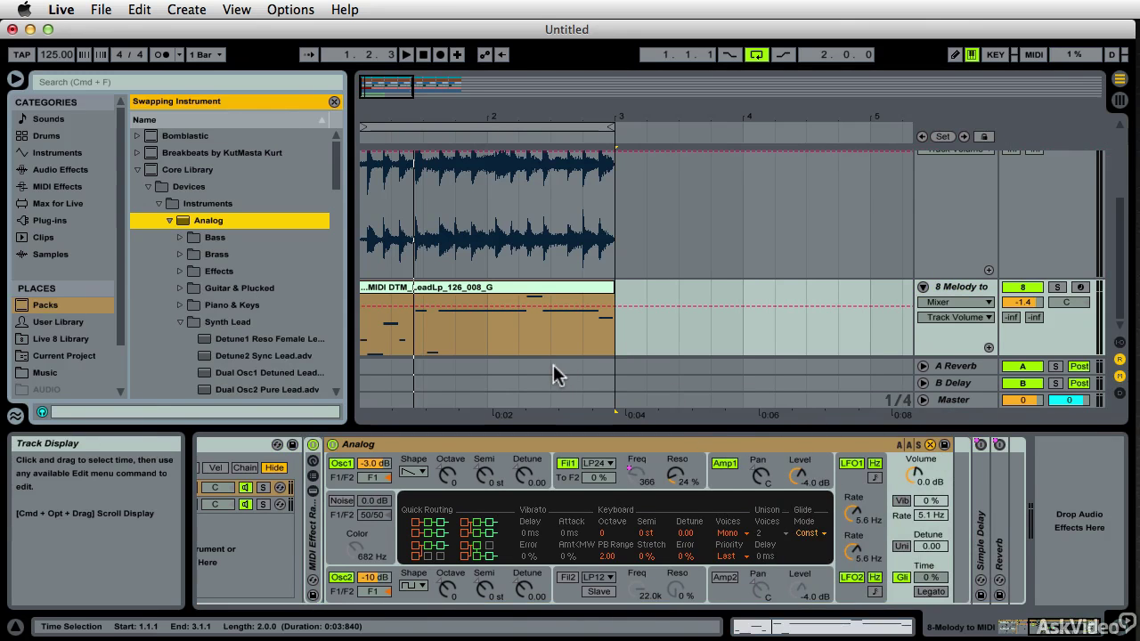
{"action": "key", "text": "space"}
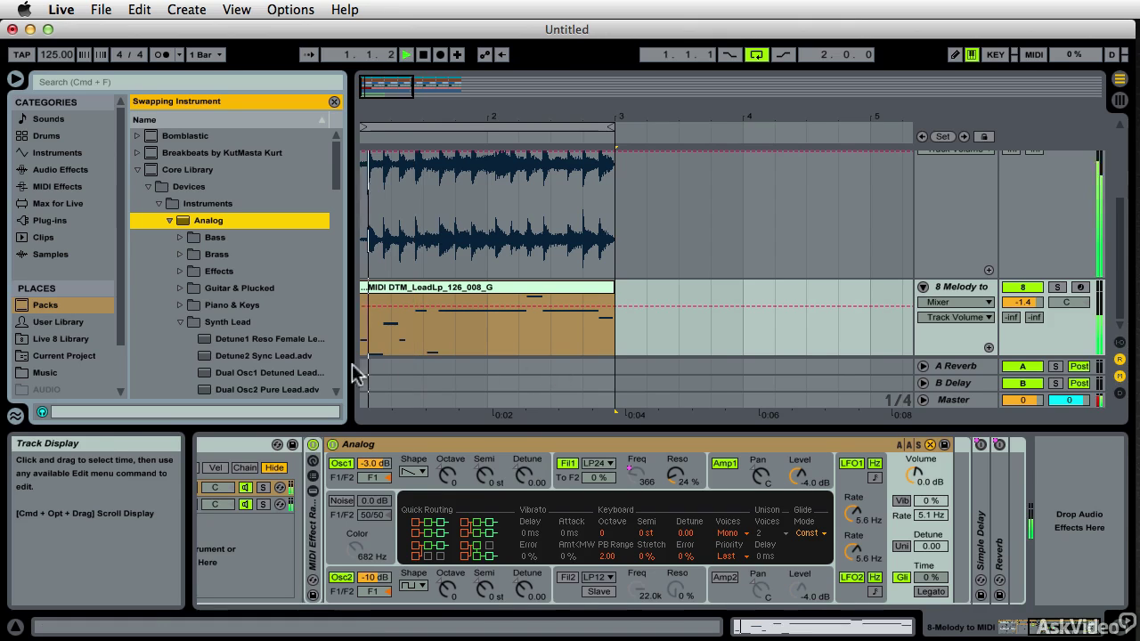
{"action": "left_click", "coordinate": [279, 354]}
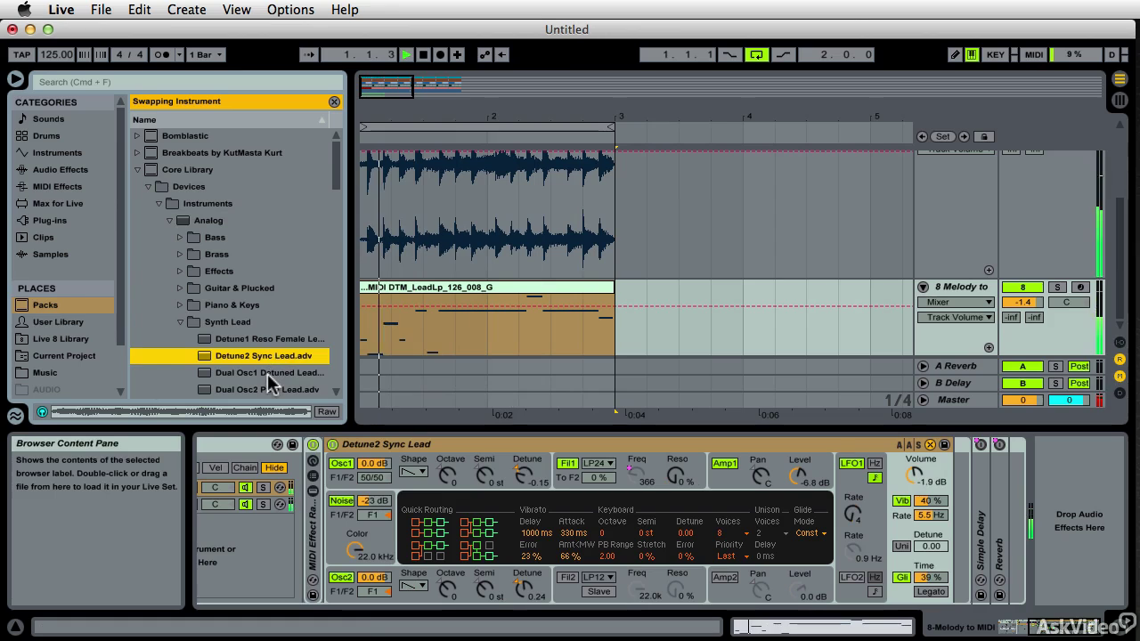
{"action": "left_click", "coordinate": [269, 372]}
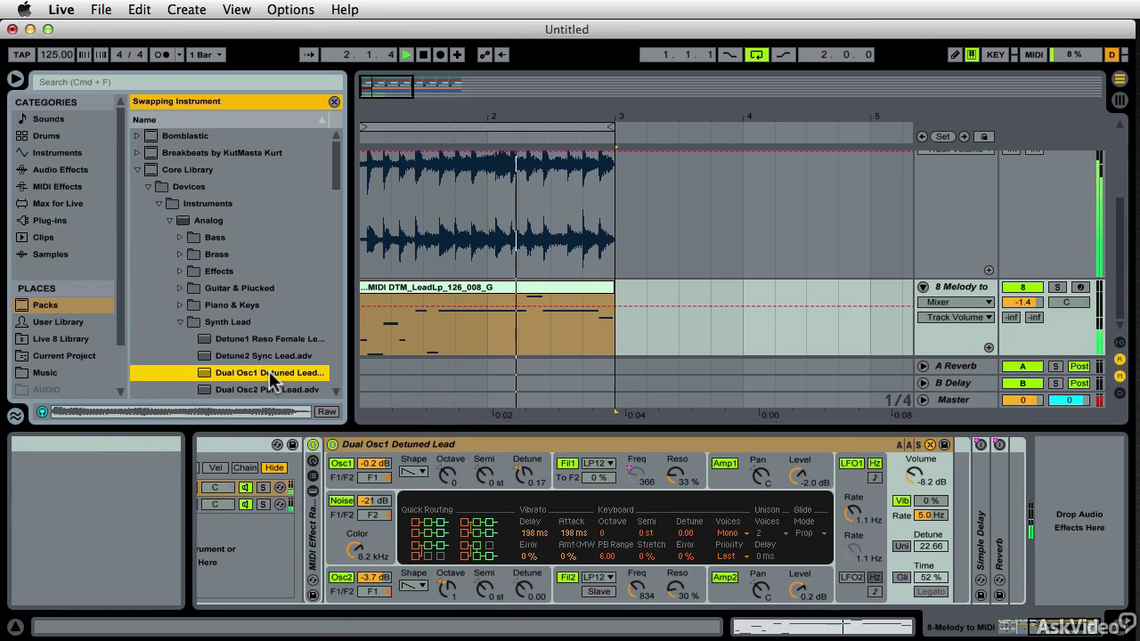
{"action": "scroll", "coordinate": [268, 370], "scroll_direction": "down", "scroll_amount": 3}
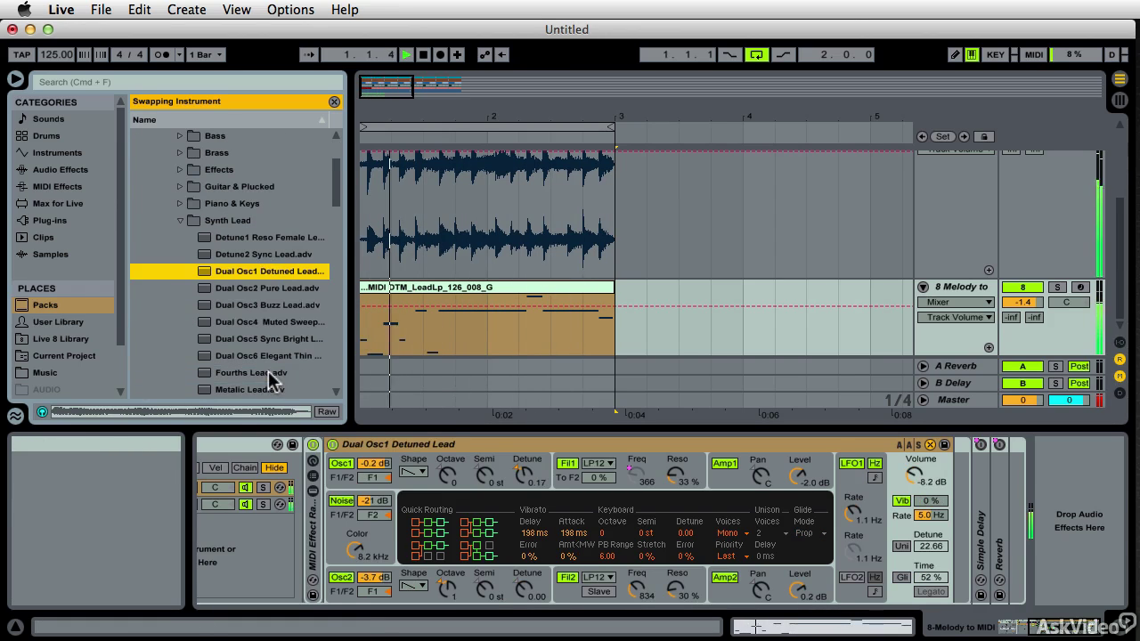
{"action": "key", "text": "space"}
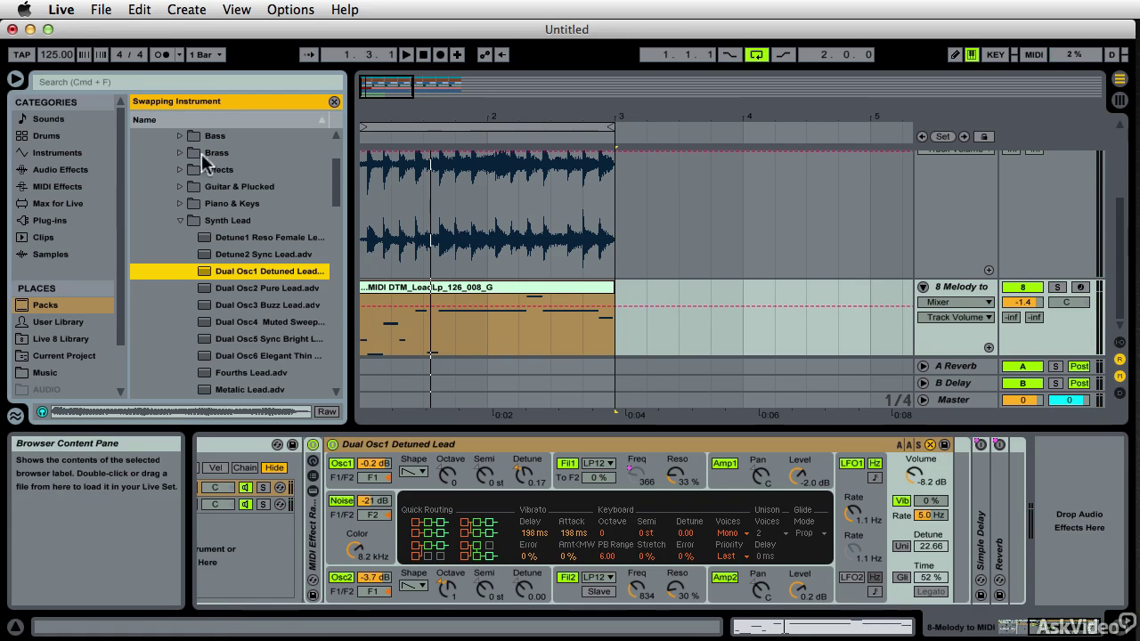
{"action": "left_click", "coordinate": [237, 322]}
{"action": "key", "text": "space"}
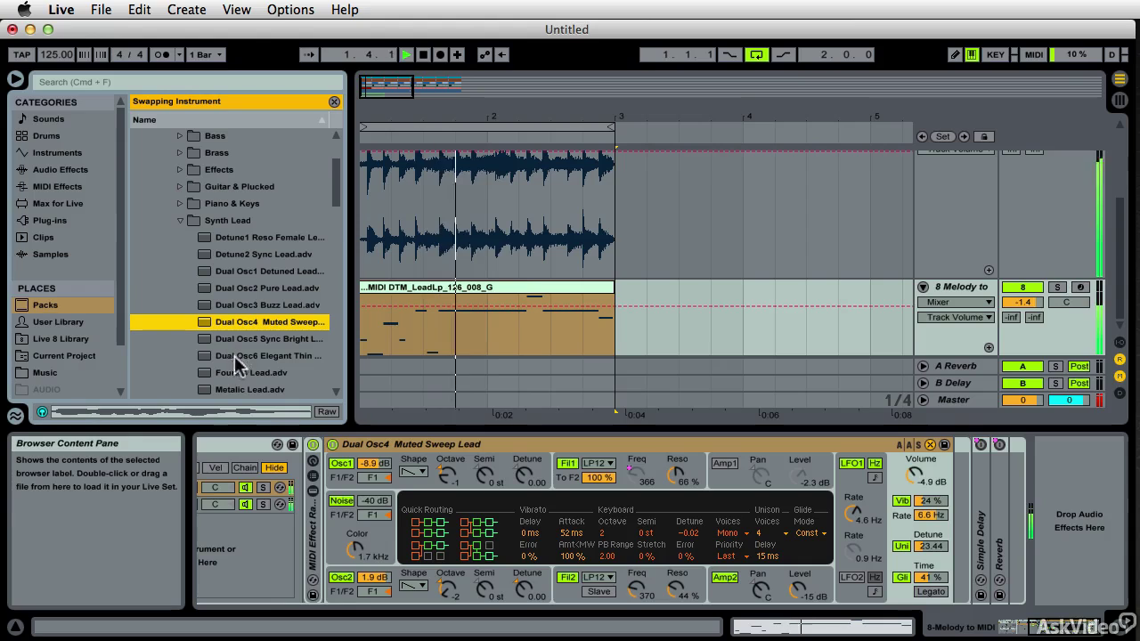
{"action": "left_click", "coordinate": [244, 355]}
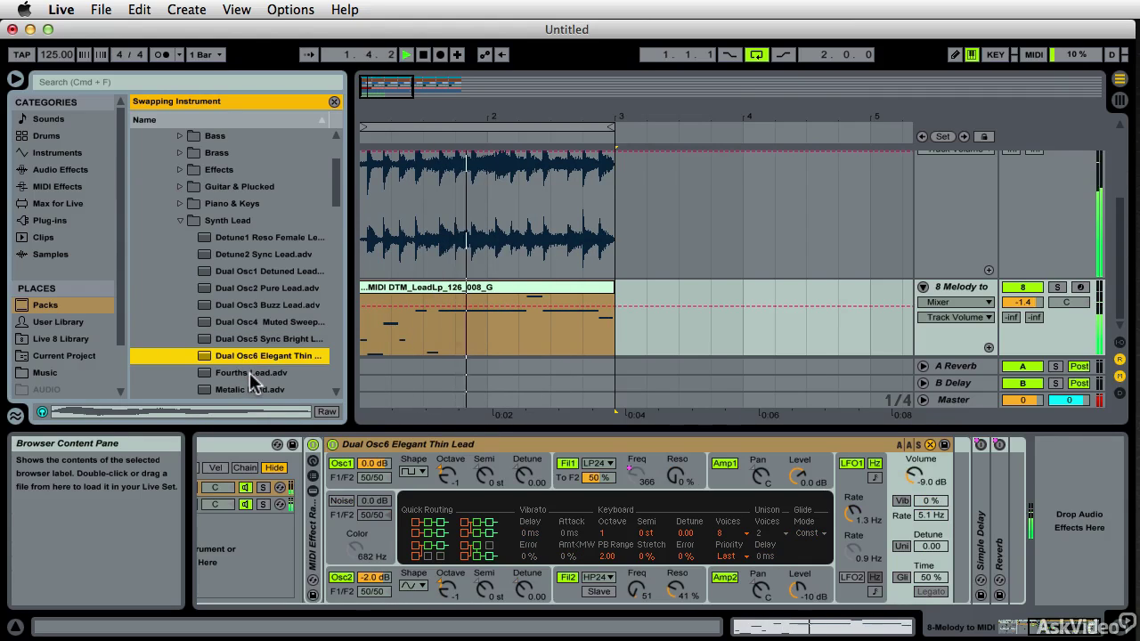
Keep the Metallic Lead preset and lower the melody track volume to -11.5 dB.
{"action": "left_click", "coordinate": [237, 388]}
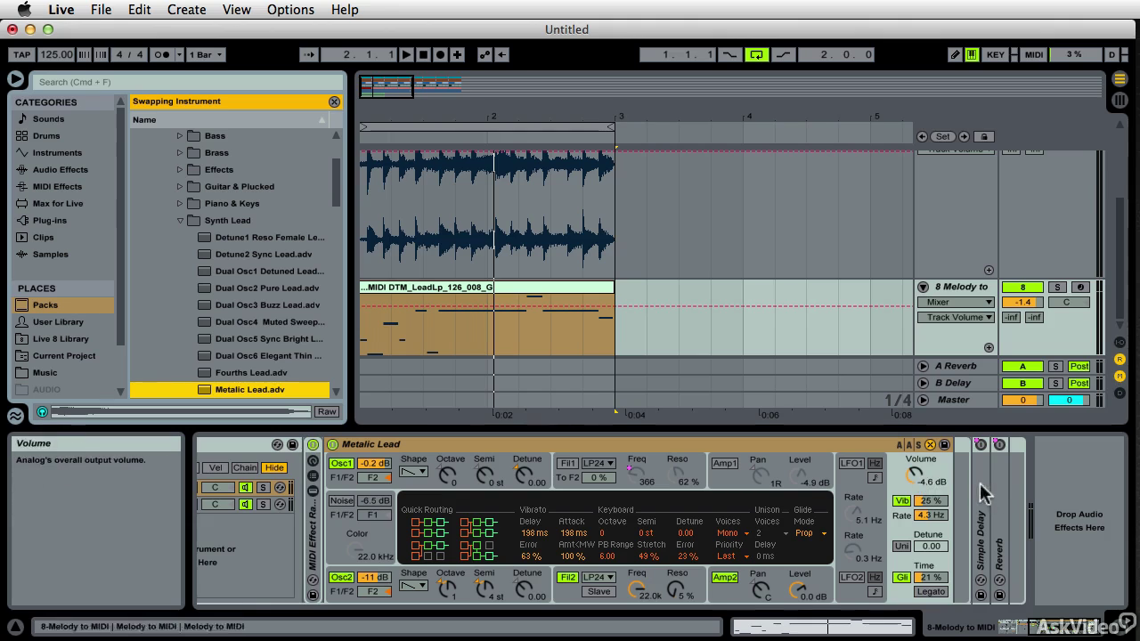
{"action": "left_click", "coordinate": [930, 444]}
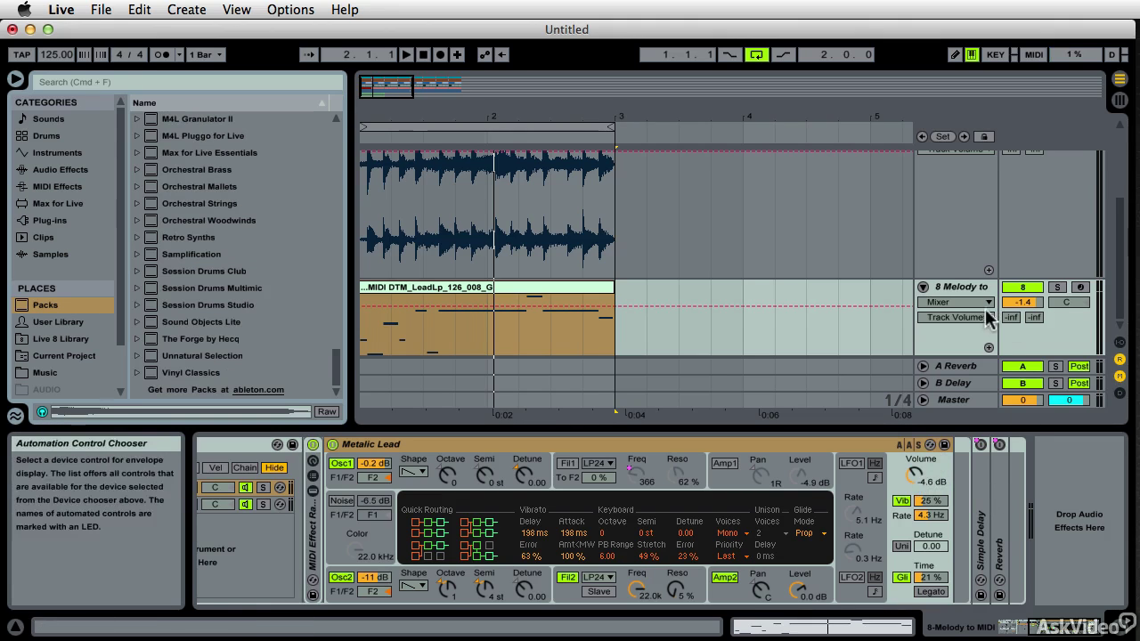
{"action": "left_click_drag", "start_coordinate": [1024, 303], "coordinate": [1024, 312]}
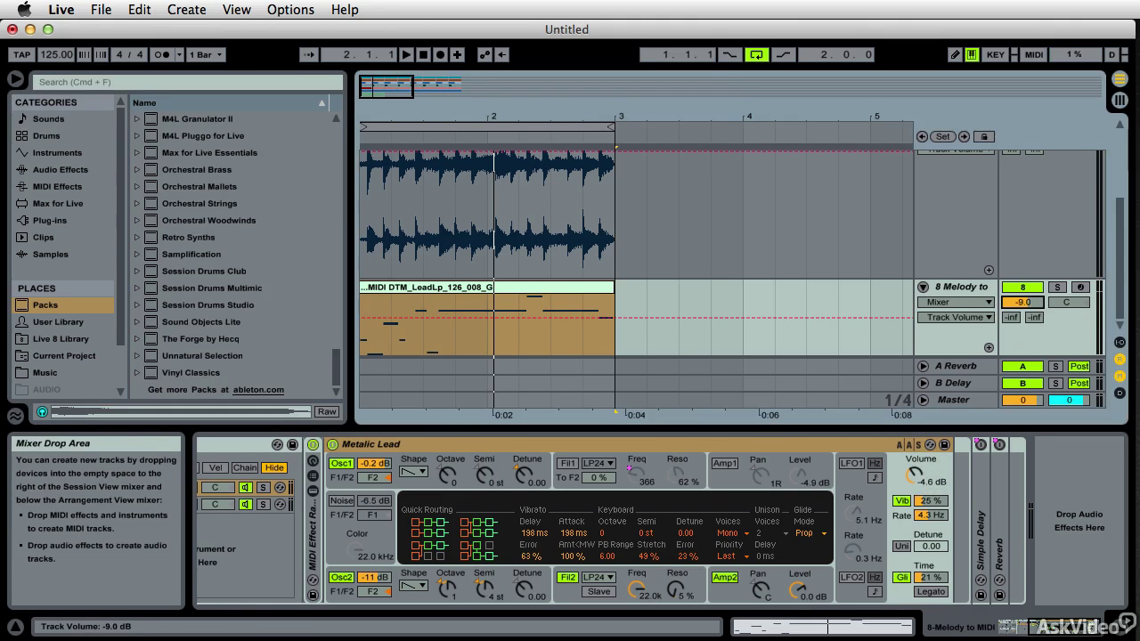
{"action": "key", "text": "space"}
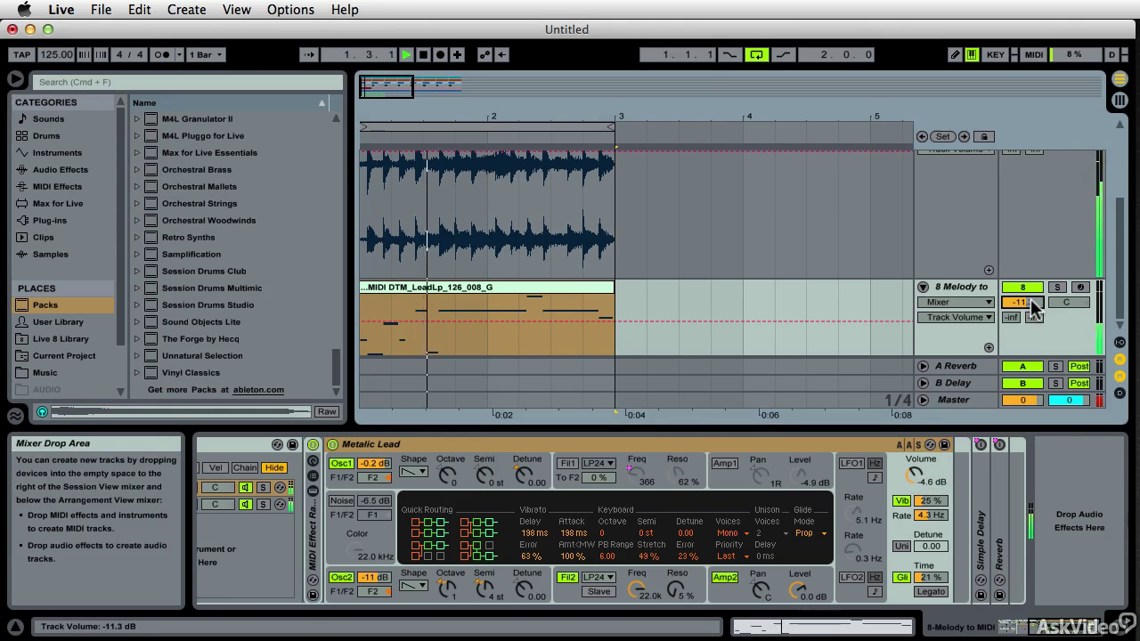
{"action": "left_click_drag", "start_coordinate": [1033, 308], "coordinate": [1033, 310]}
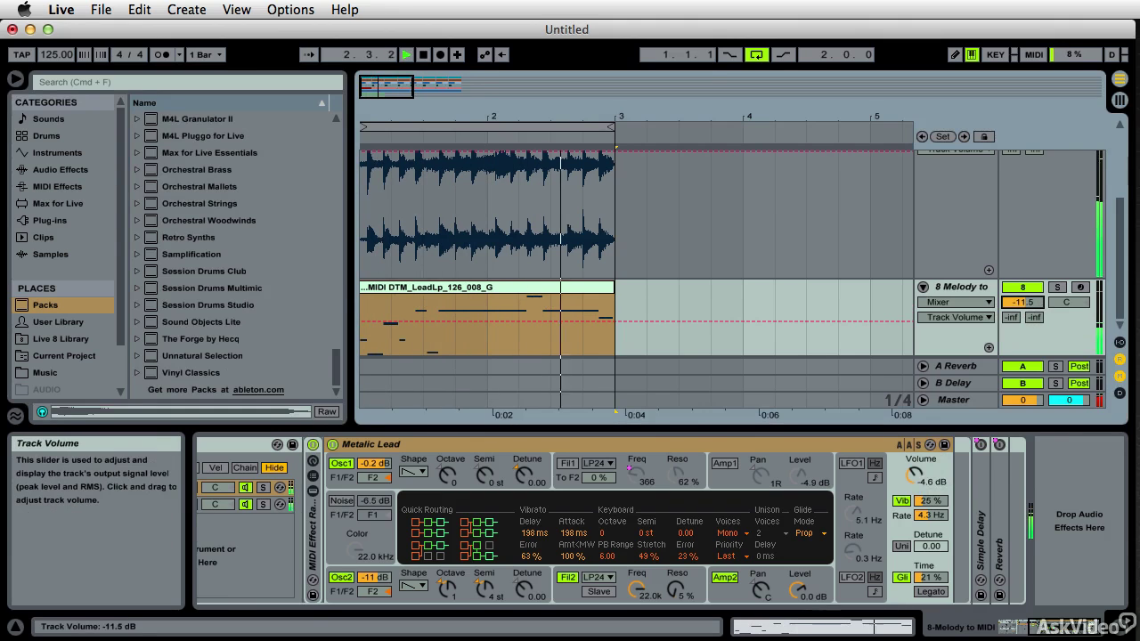
Open the melody clip's notes with Fold enabled and play through the G3 and D#4 notes.
{"action": "key", "text": "space"}
{"action": "double_click", "coordinate": [541, 287]}
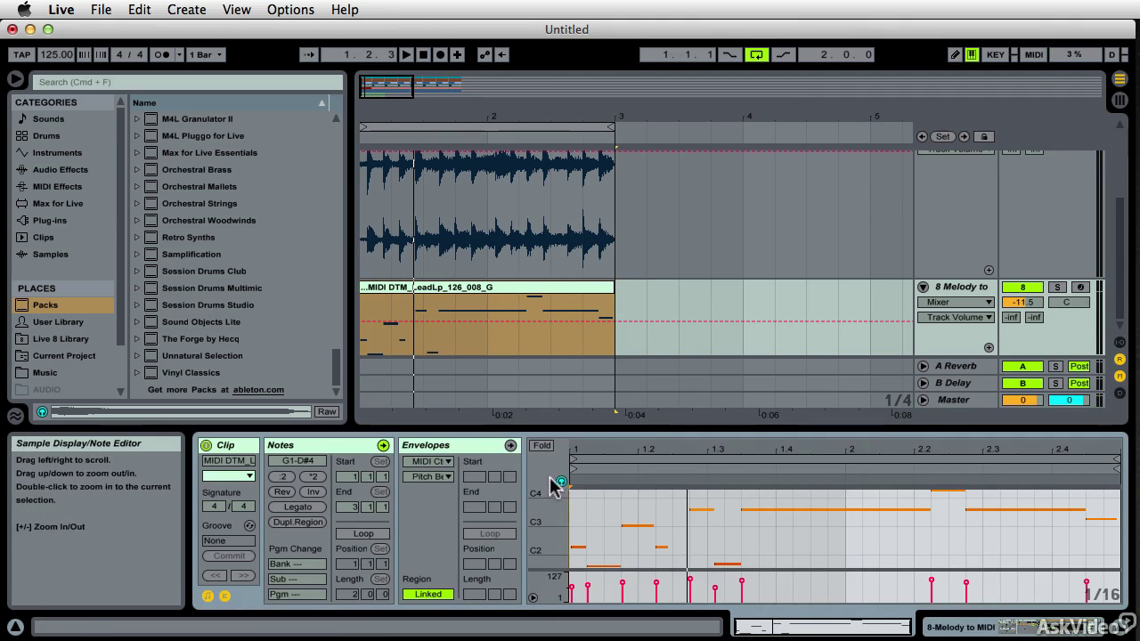
{"action": "left_click", "coordinate": [949, 496]}
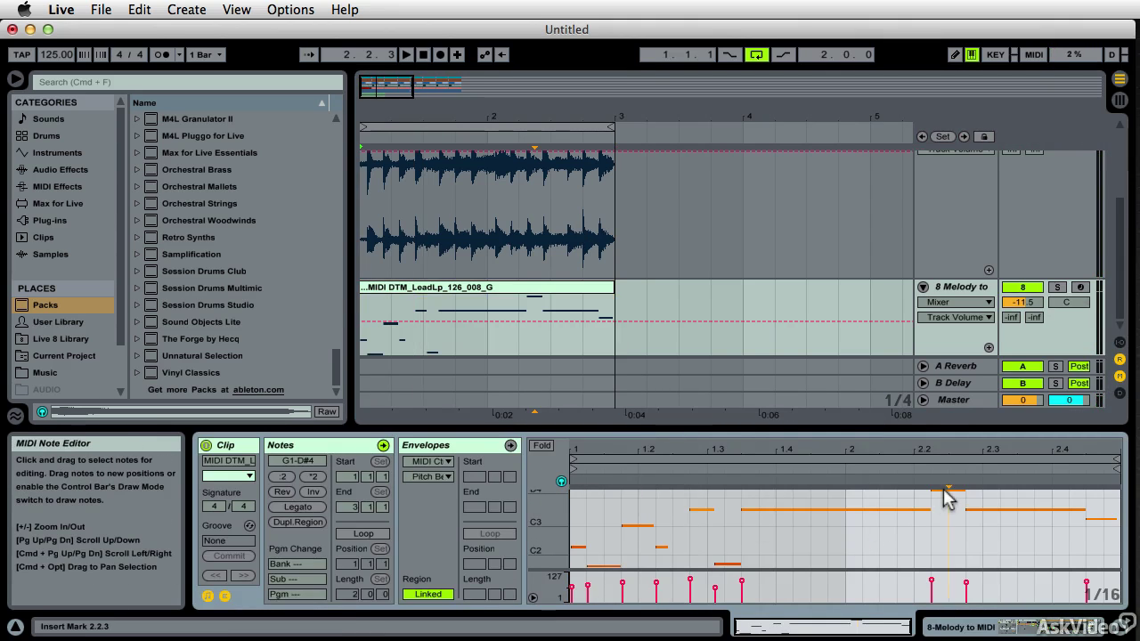
{"action": "left_click", "coordinate": [949, 490]}
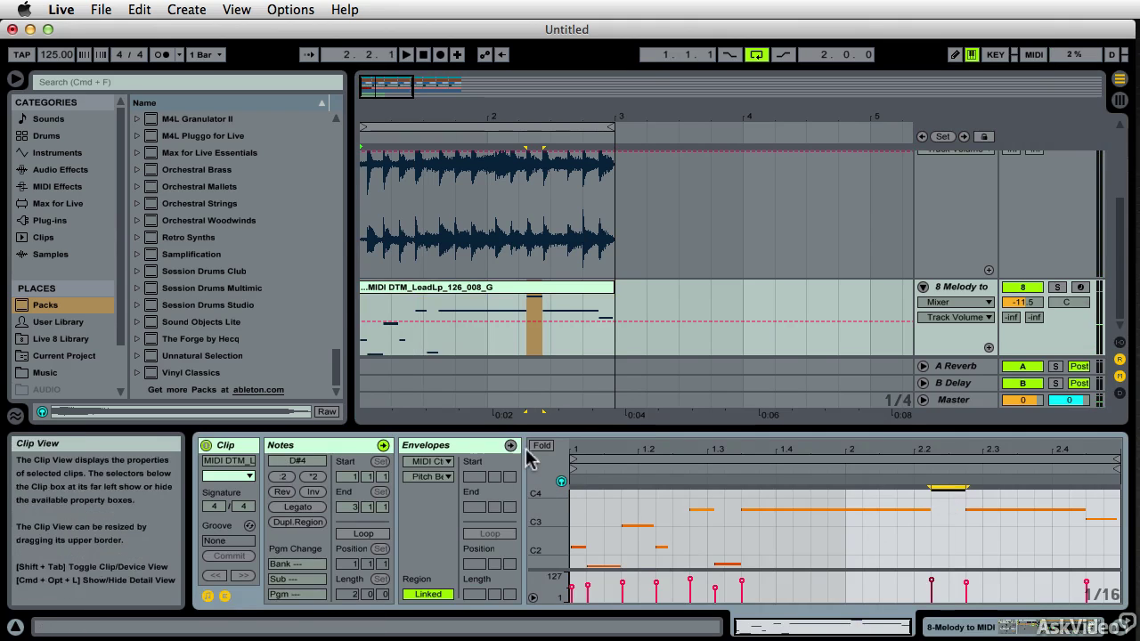
{"action": "left_click", "coordinate": [541, 445]}
{"action": "left_click", "coordinate": [908, 508]}
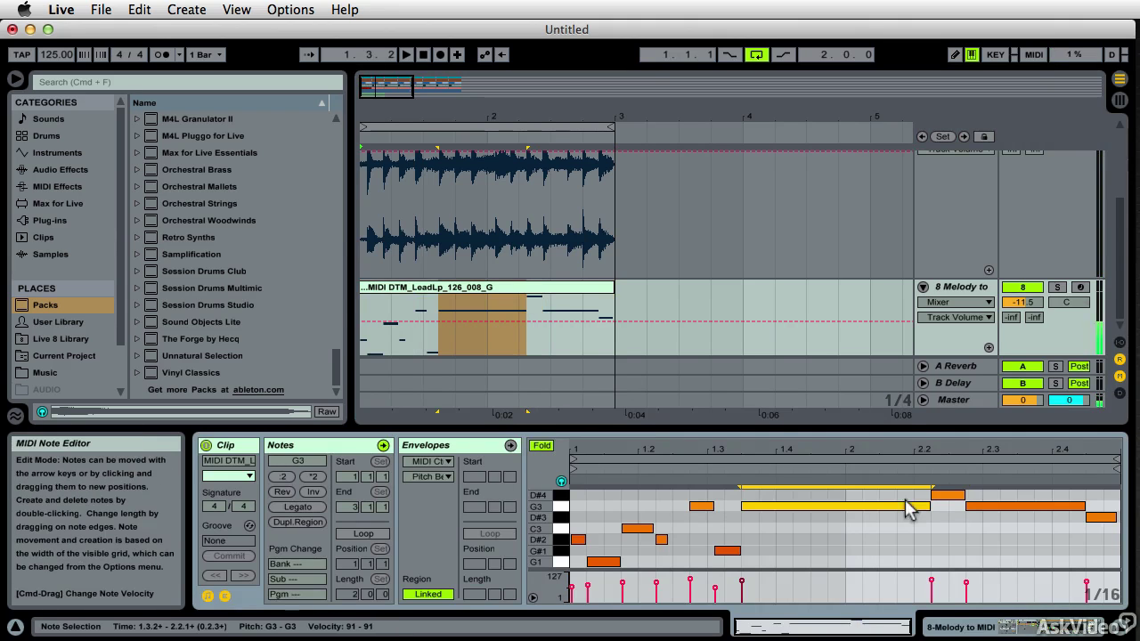
{"action": "left_click", "coordinate": [702, 507]}
{"action": "key", "text": "space"}
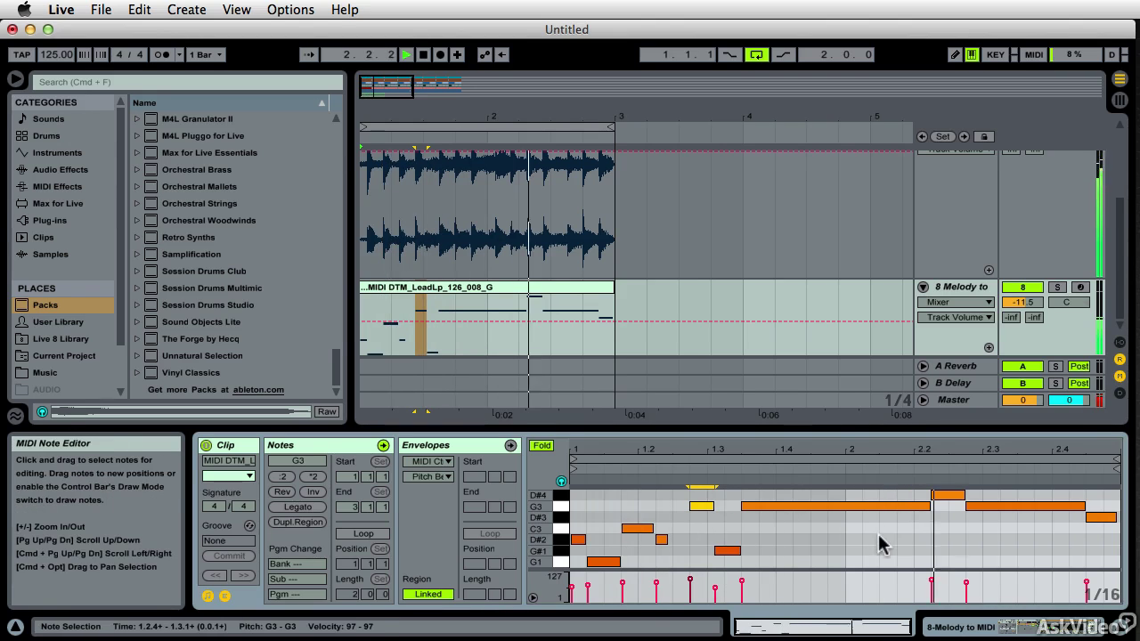
{"action": "key", "text": "space"}
Move the final D#3 note at 2.4.3 down to G1 and play back the result.
{"action": "left_click", "coordinate": [1101, 517]}
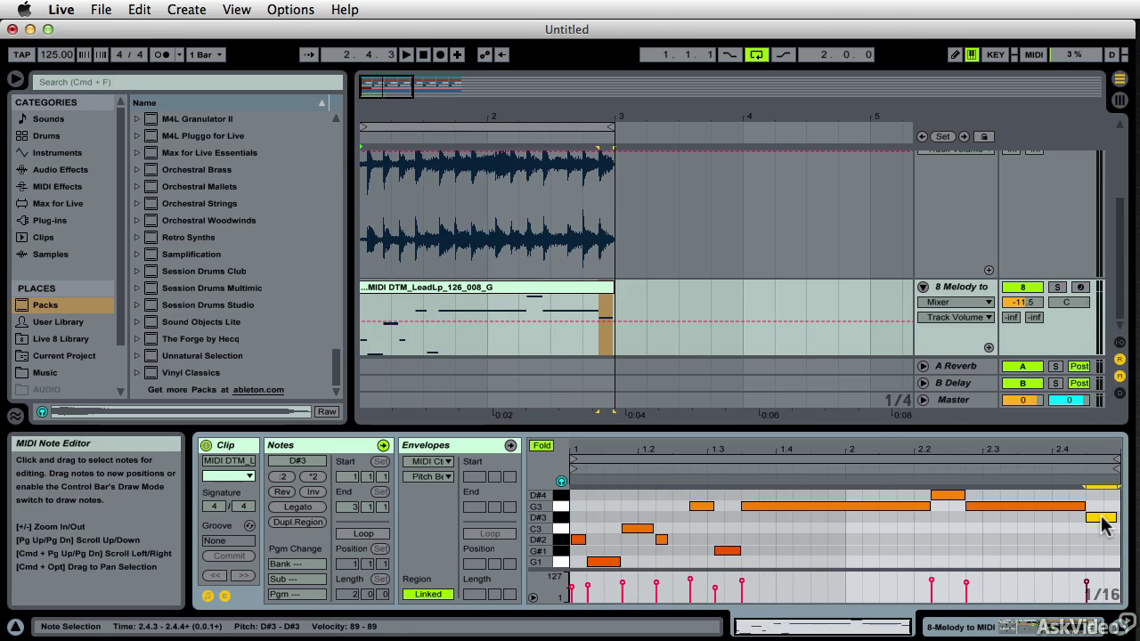
{"action": "key", "text": "Down"}
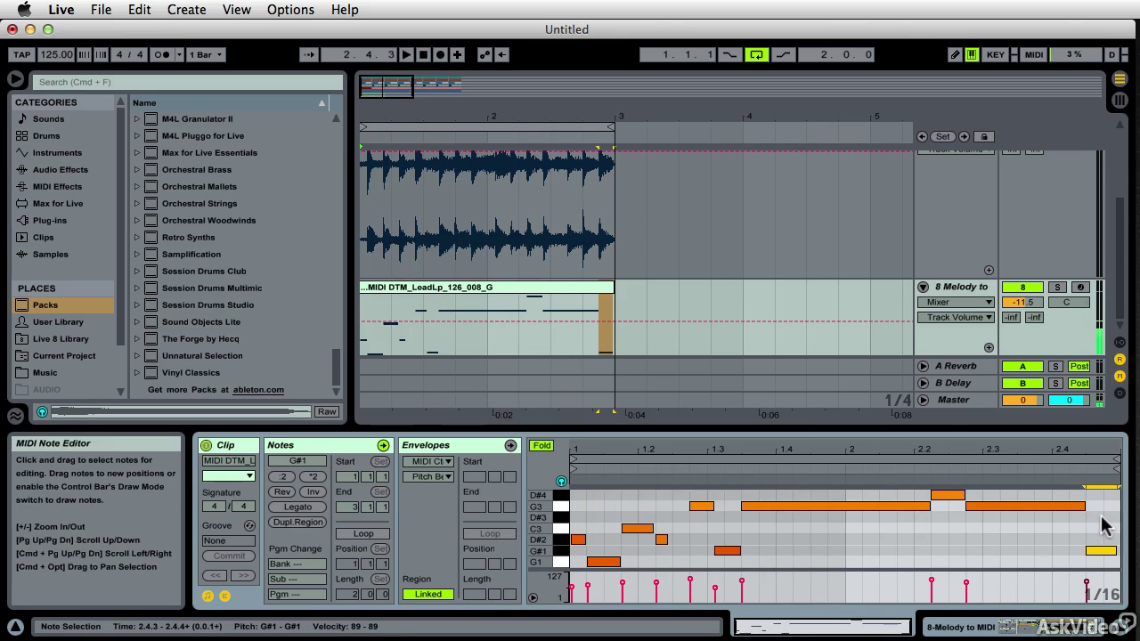
{"action": "key", "text": "Down"}
{"action": "key", "text": "space"}
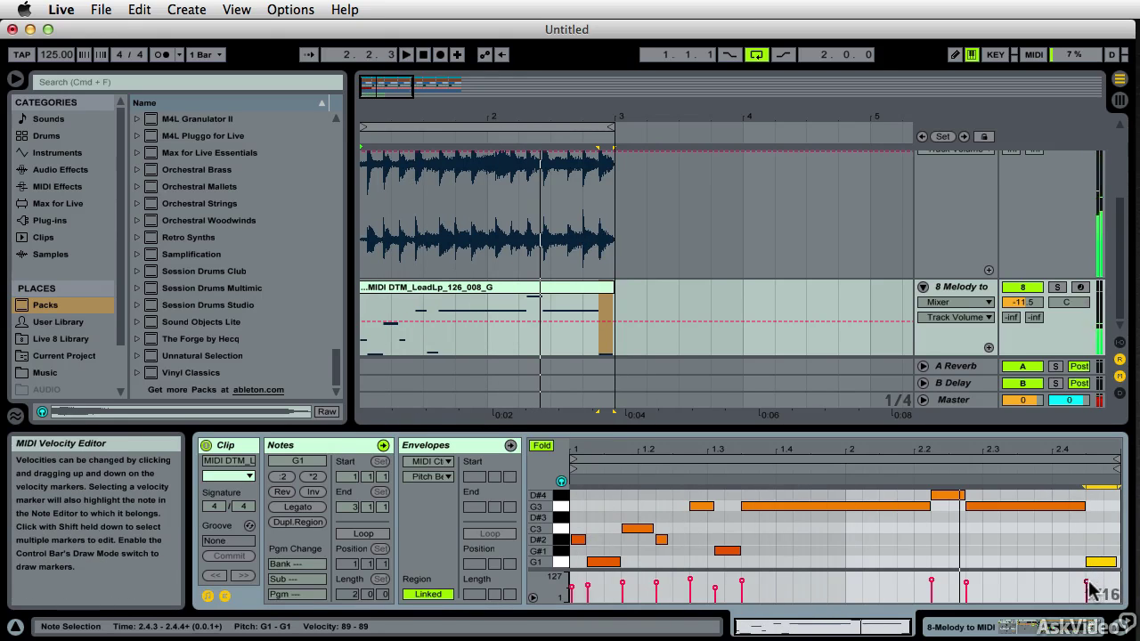
{"action": "key", "text": "space"}
{"action": "left_click_drag", "start_coordinate": [556, 108], "coordinate": [433, 120]}
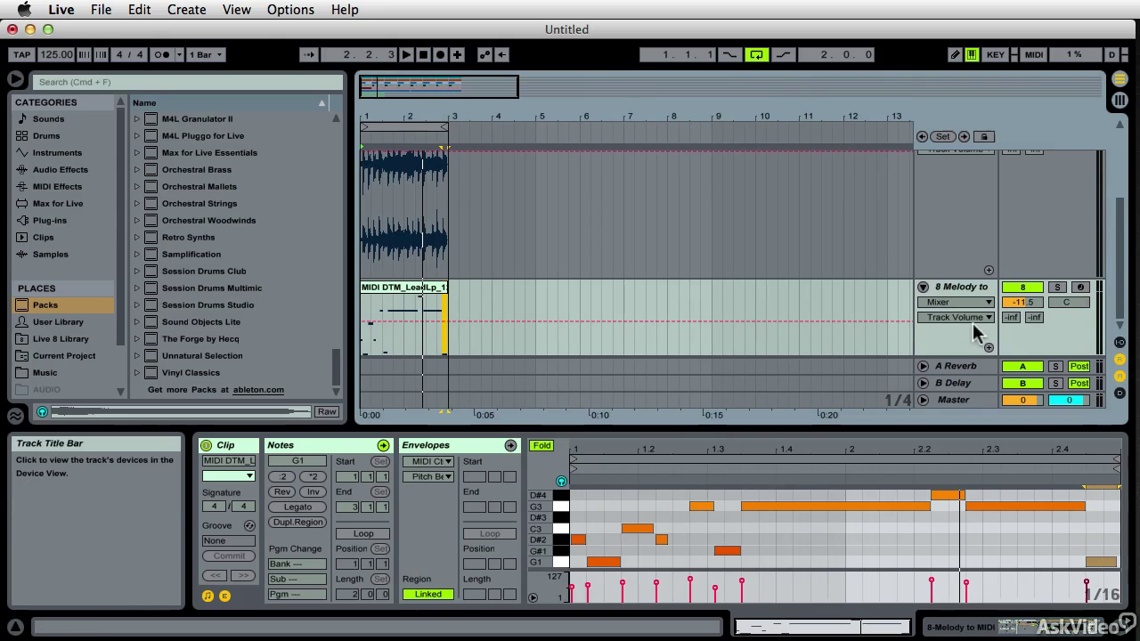
Solo and unfold 3 Audio, select its first two hi-hat clips, and consolidate them with Cmd+J.
{"action": "left_click", "coordinate": [925, 286]}
{"action": "scroll", "coordinate": [383, 204], "scroll_direction": "up", "scroll_amount": 5}
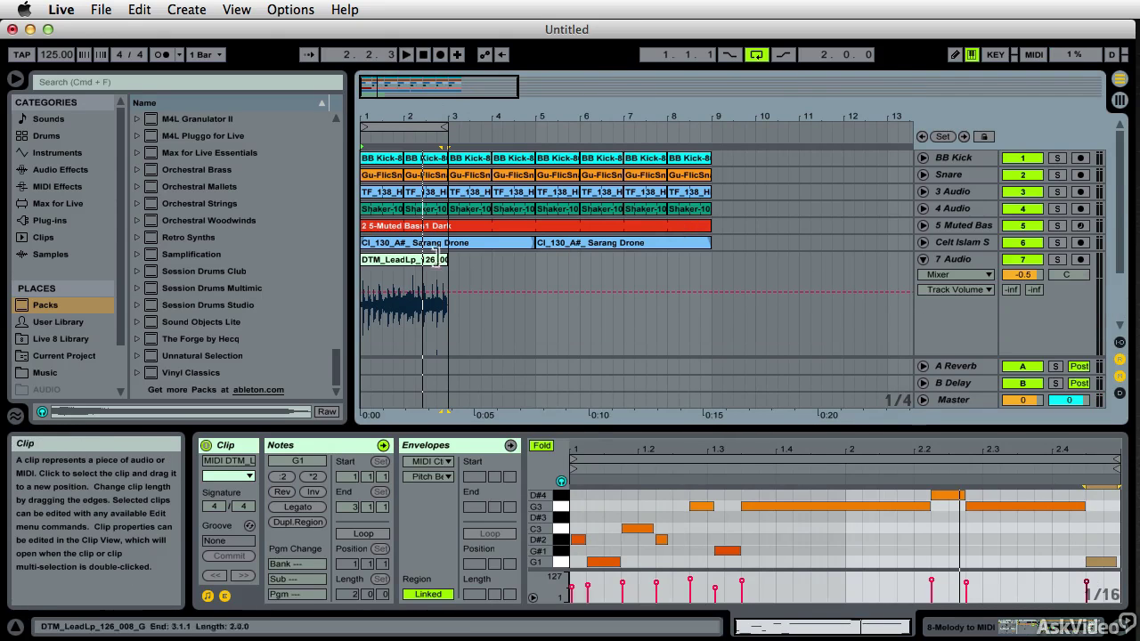
{"action": "left_click", "coordinate": [377, 201]}
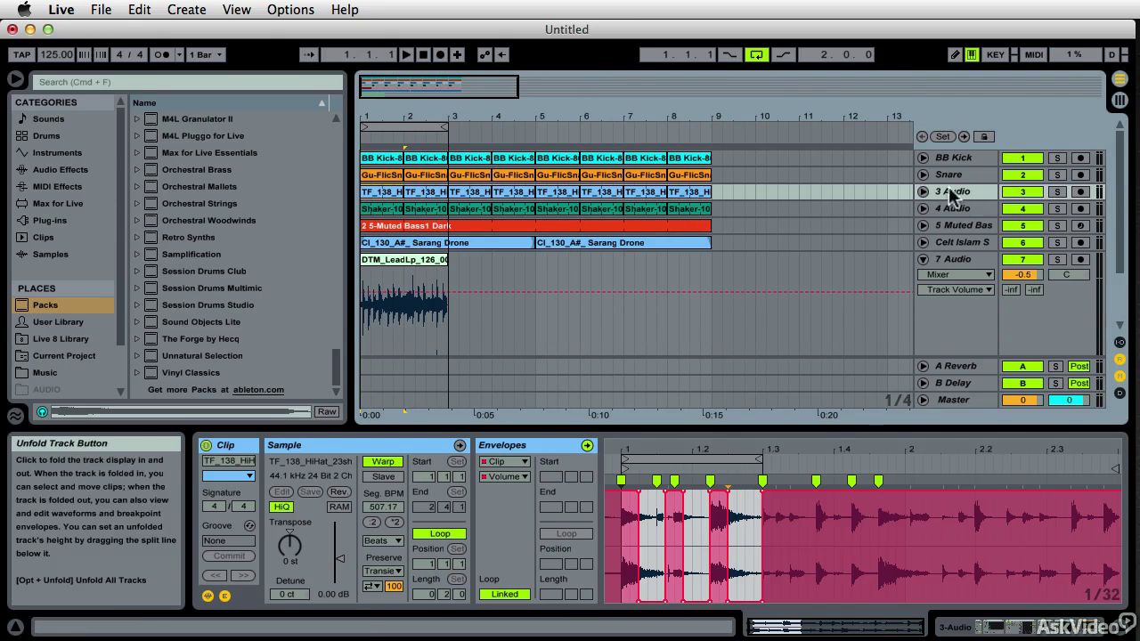
{"action": "key", "text": "space"}
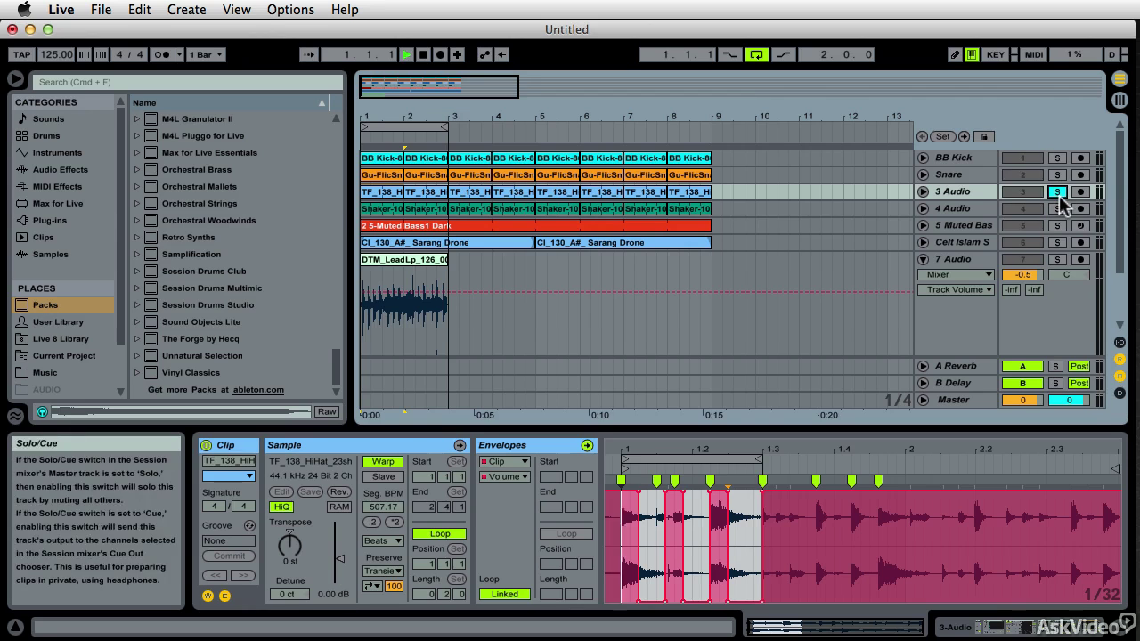
{"action": "left_click", "coordinate": [1057, 191]}
{"action": "left_click", "coordinate": [923, 191]}
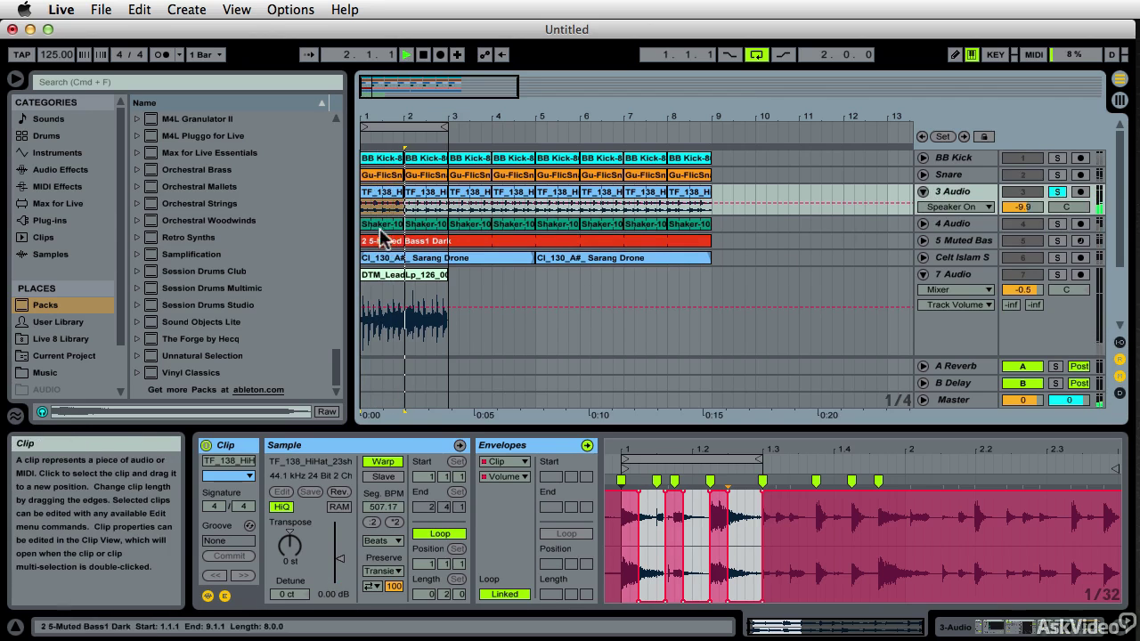
{"action": "key", "text": "space"}
{"action": "left_click", "coordinate": [429, 200]}
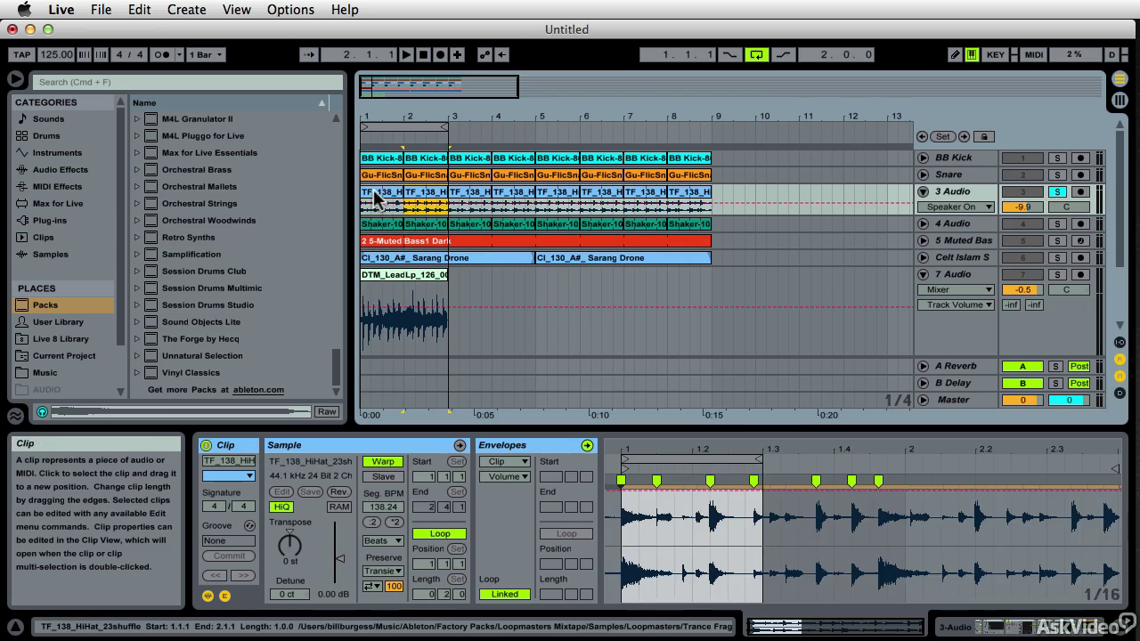
{"action": "left_click", "coordinate": [390, 199], "text": "shift"}
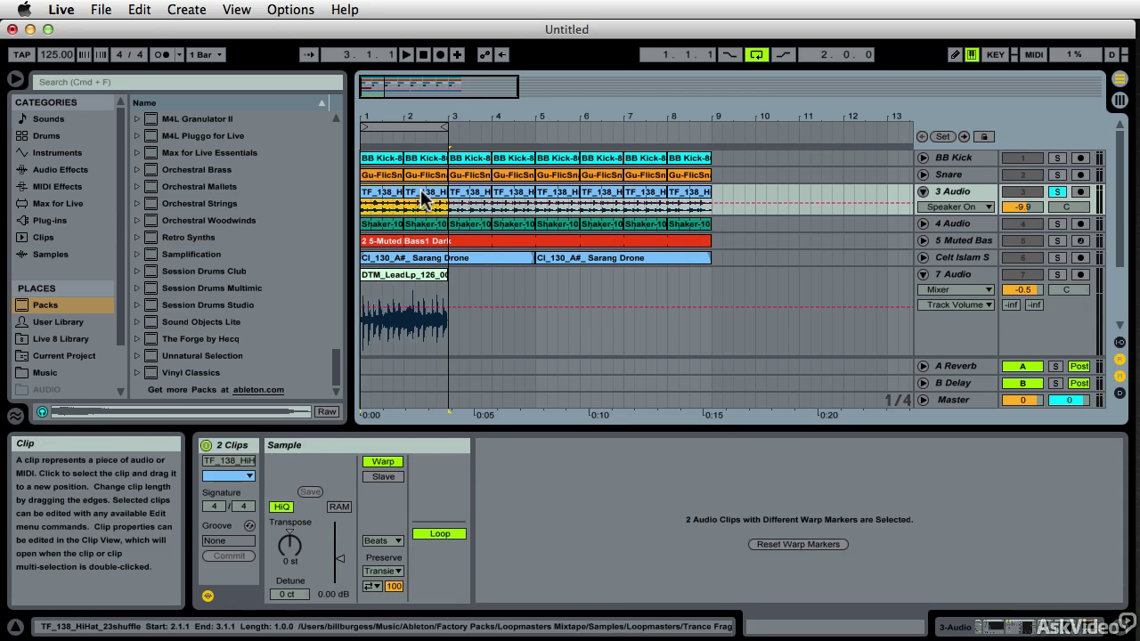
{"action": "key", "text": "super+j"}
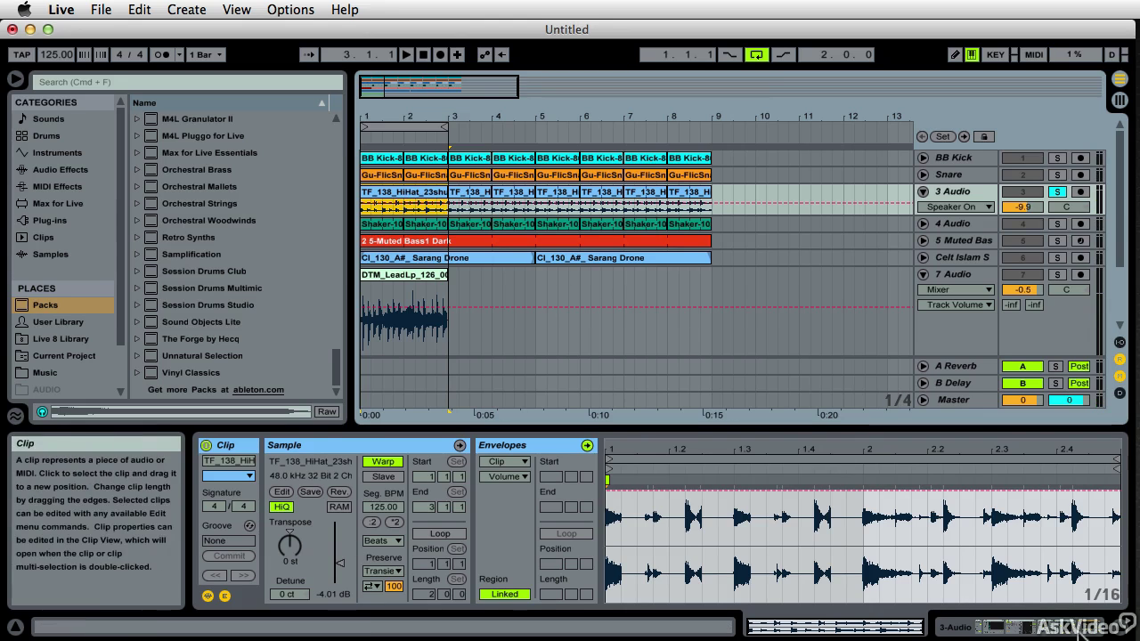
Convert the consolidated hi-hat clip to a new 4 Drums to MIDI track and audition it soloed.
{"action": "right_click", "coordinate": [383, 198]}
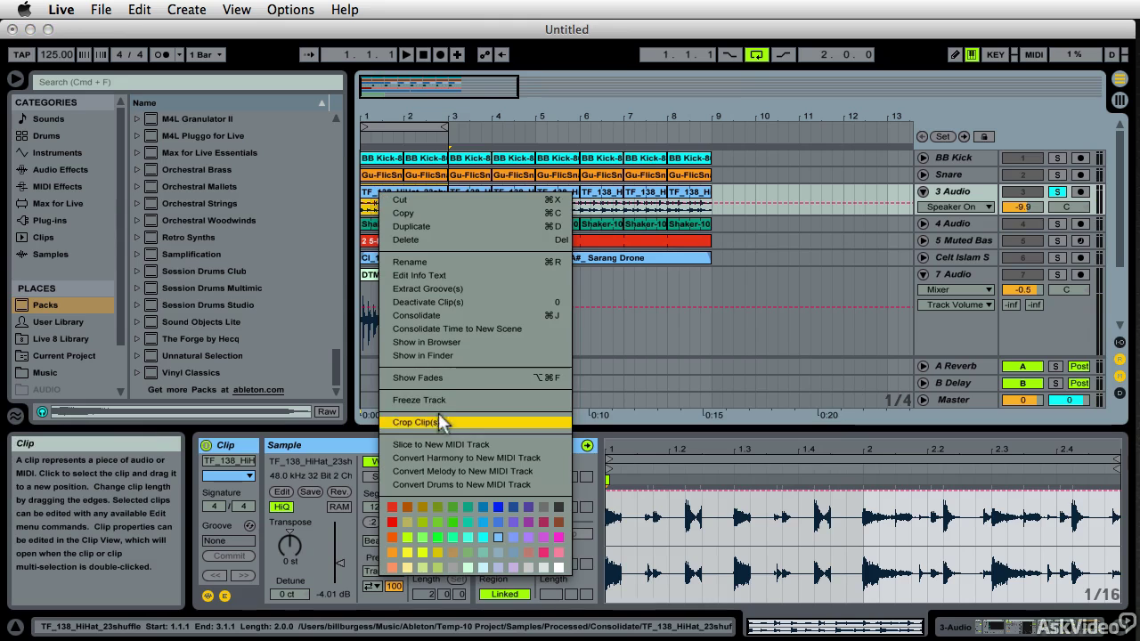
{"action": "left_click", "coordinate": [467, 484]}
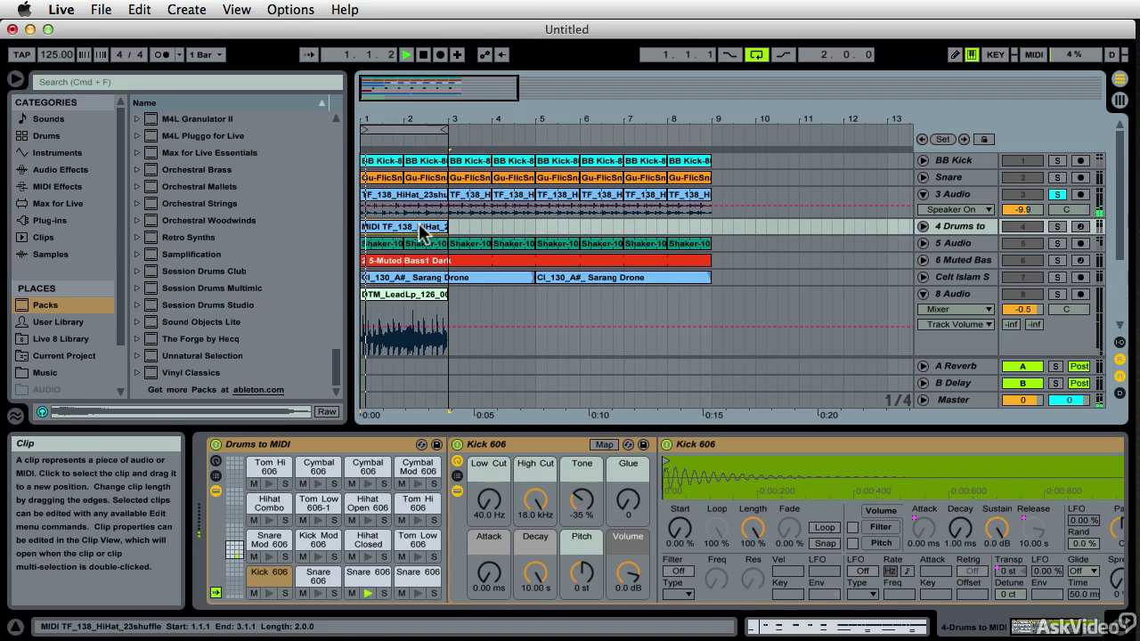
{"action": "left_click", "coordinate": [1058, 226]}
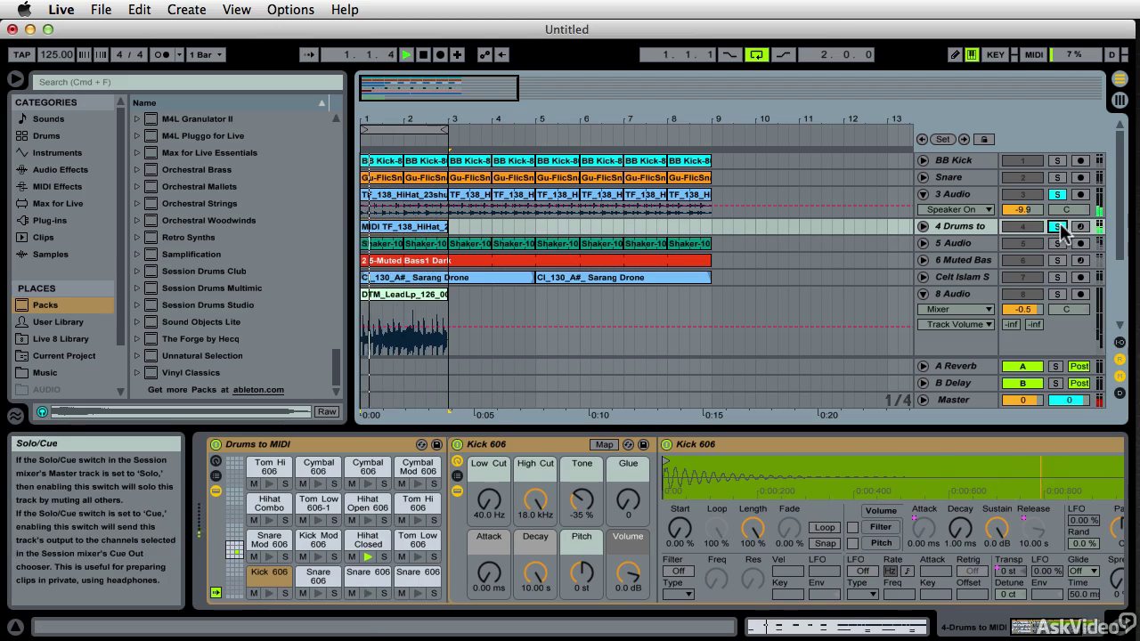
{"action": "left_click", "coordinate": [1058, 227]}
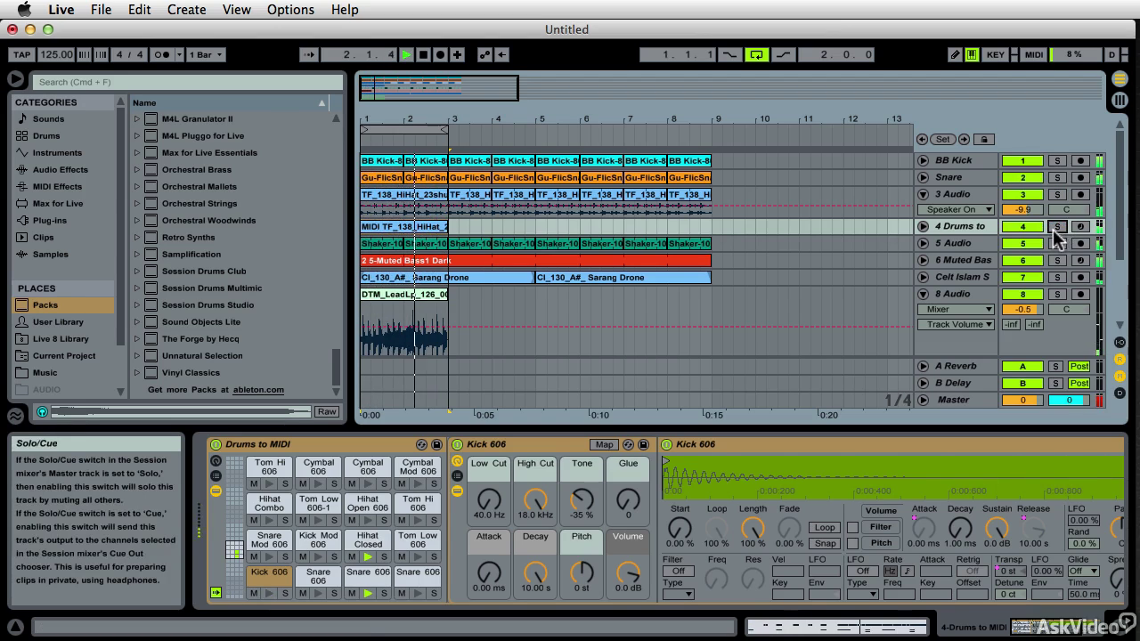
{"action": "key", "text": "space"}
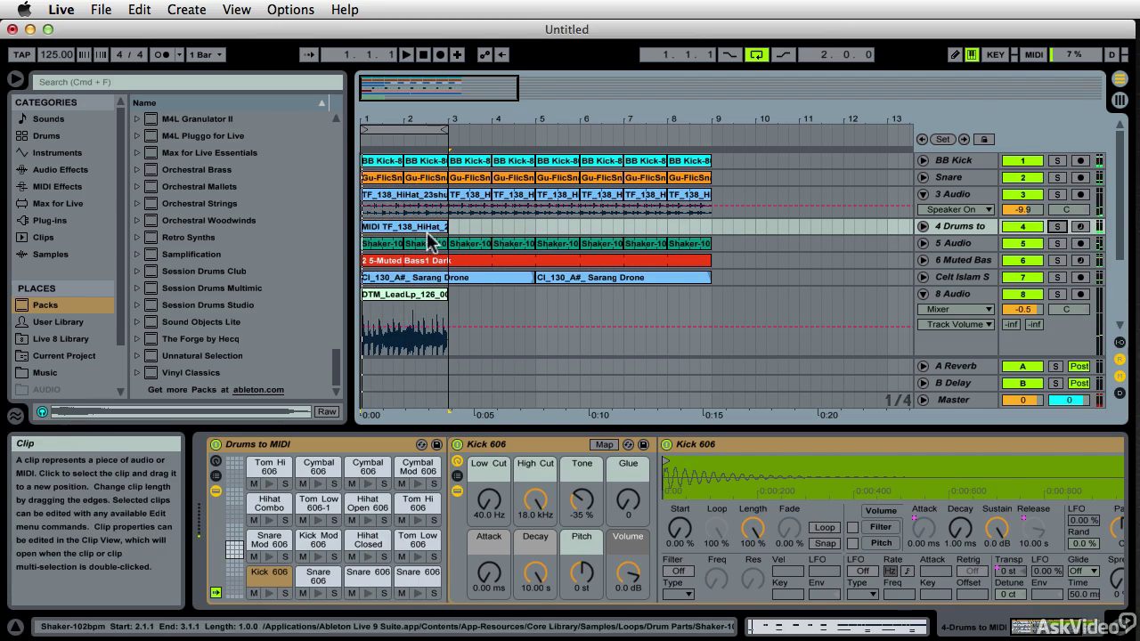
Open the converted hi-hat clip and quantize all its Hihat Closed 606 notes to the grid.
{"action": "double_click", "coordinate": [414, 227]}
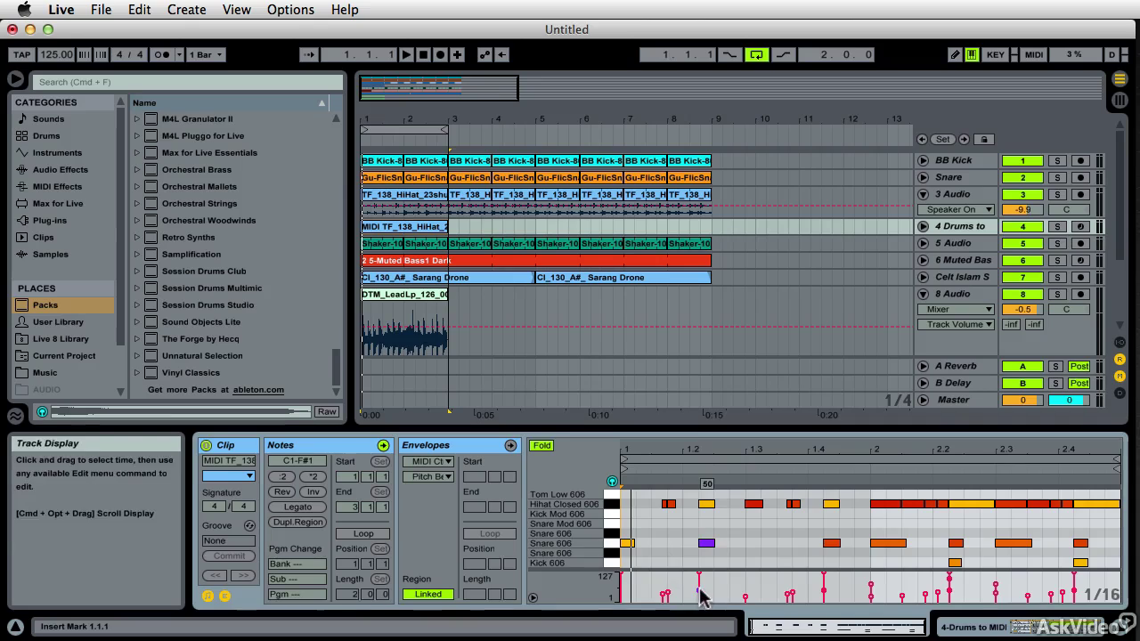
{"action": "left_click_drag", "start_coordinate": [700, 454], "coordinate": [700, 466]}
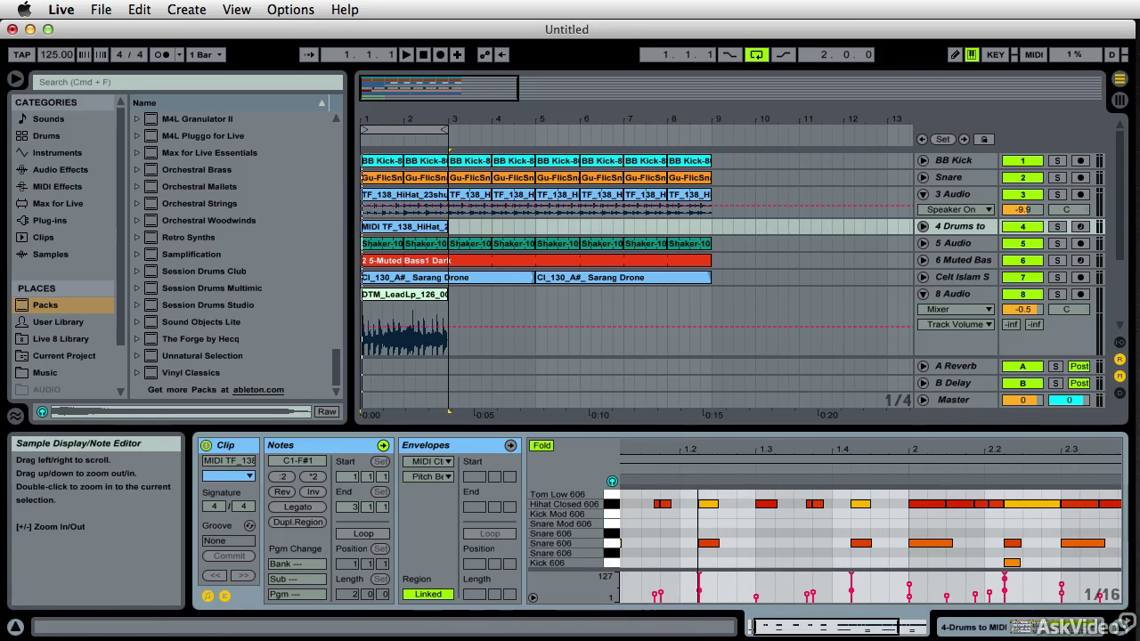
{"action": "left_click", "coordinate": [614, 504]}
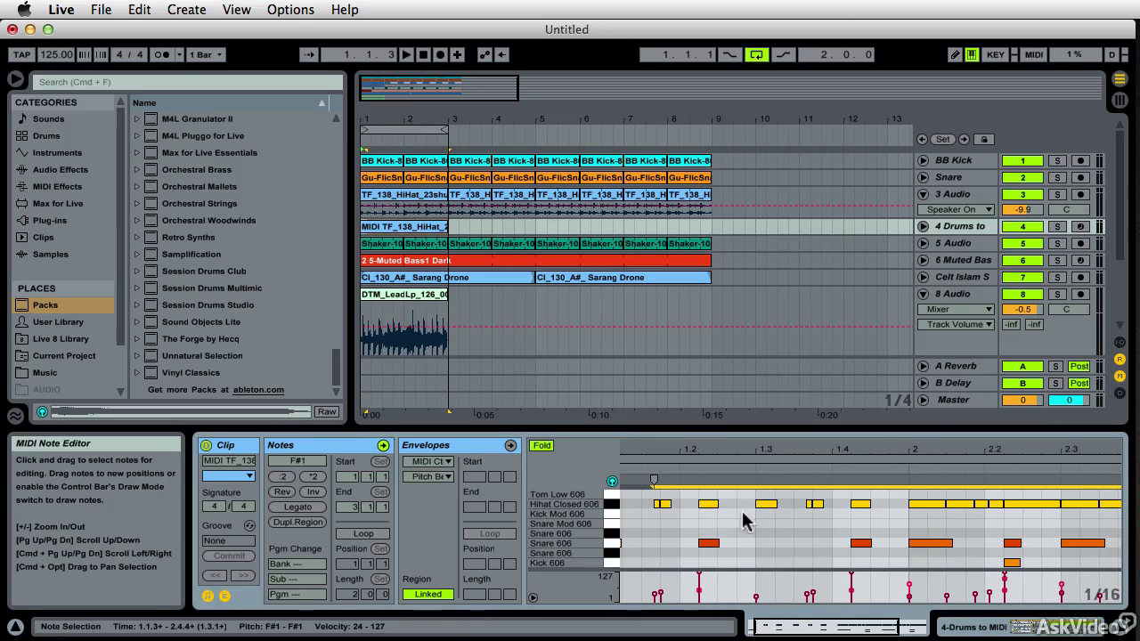
{"action": "right_click", "coordinate": [640, 512]}
{"action": "left_click", "coordinate": [690, 537]}
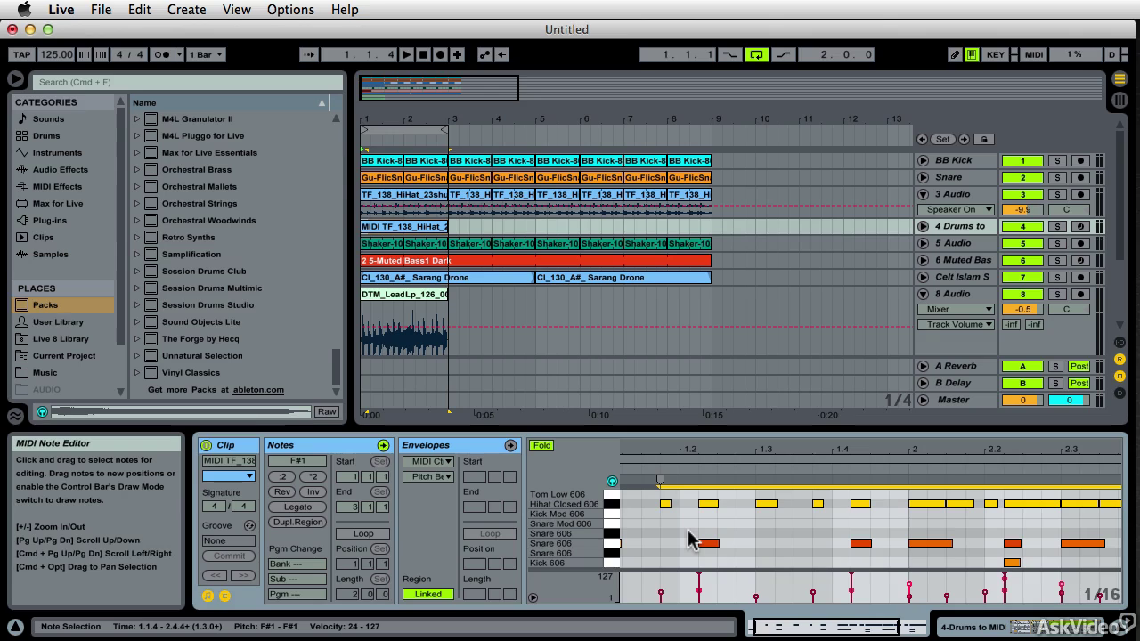
Play the quantized pattern, muting and unmuting the original 3 Audio hi-hat track to compare.
{"action": "key", "text": "space"}
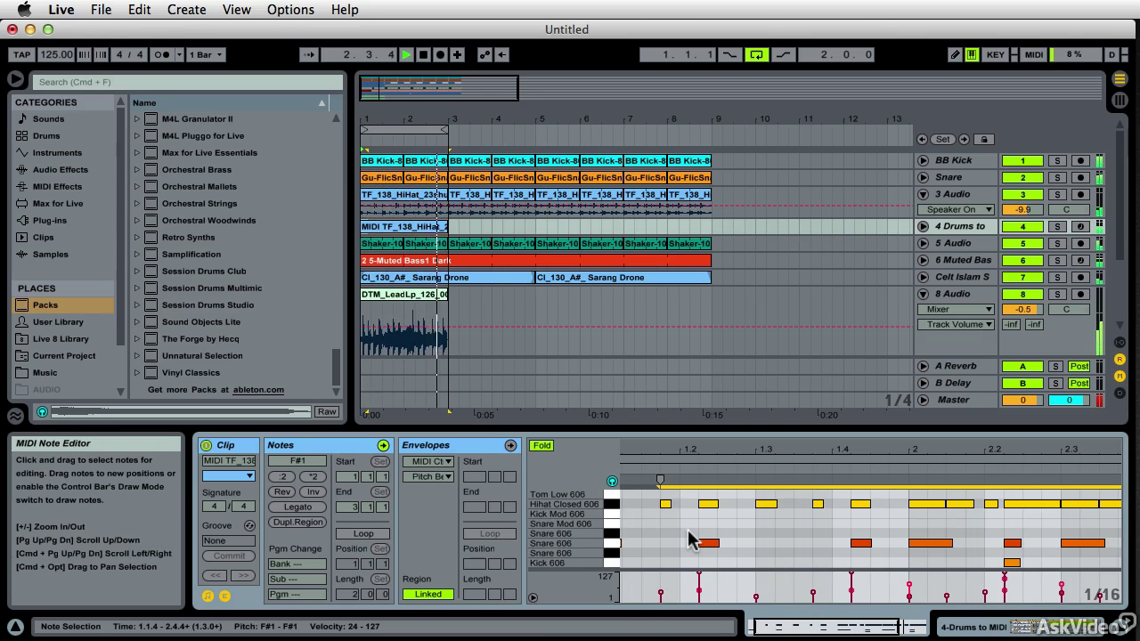
{"action": "left_click", "coordinate": [1022, 194]}
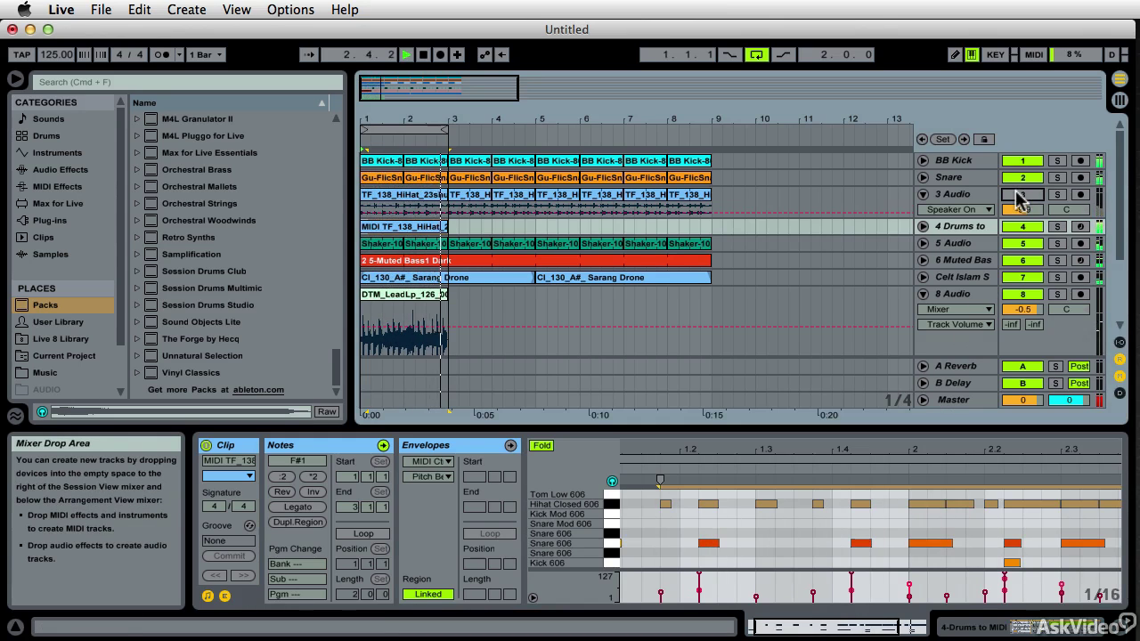
{"action": "left_click", "coordinate": [1023, 195]}
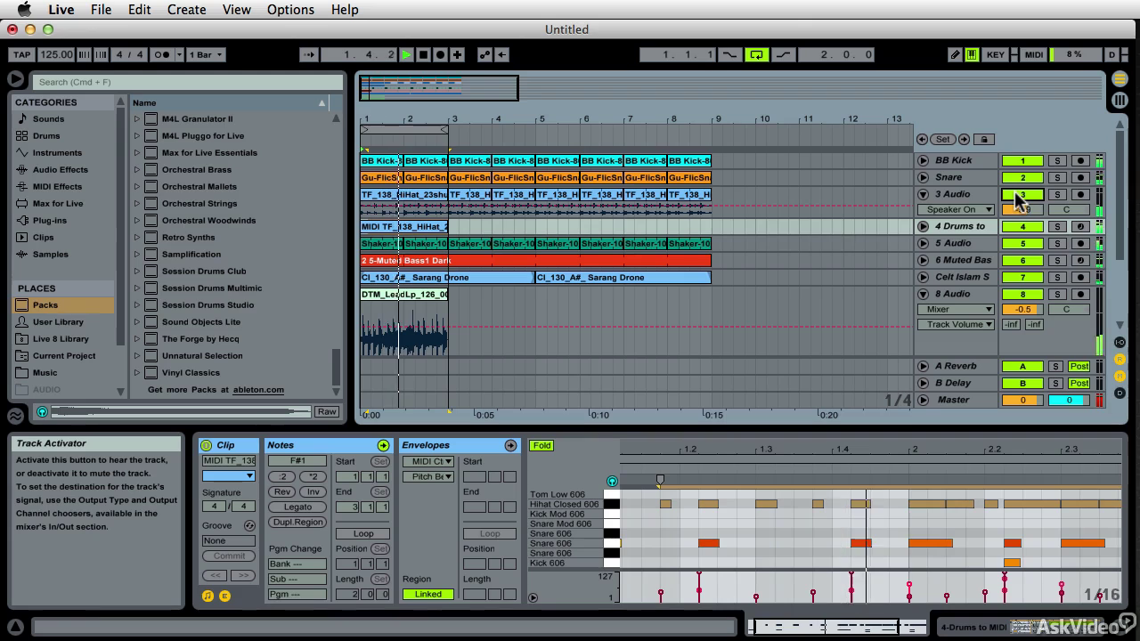
{"action": "left_click", "coordinate": [405, 307]}
{"action": "scroll", "coordinate": [405, 308], "scroll_direction": "down", "scroll_amount": 3}
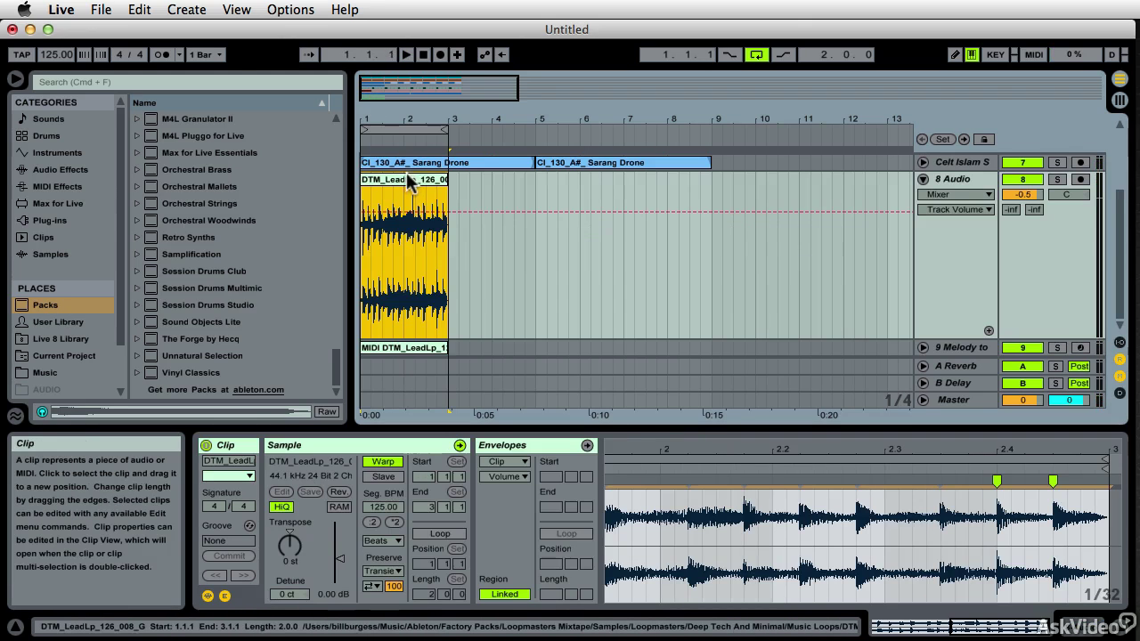
{"action": "right_click", "coordinate": [405, 181]}
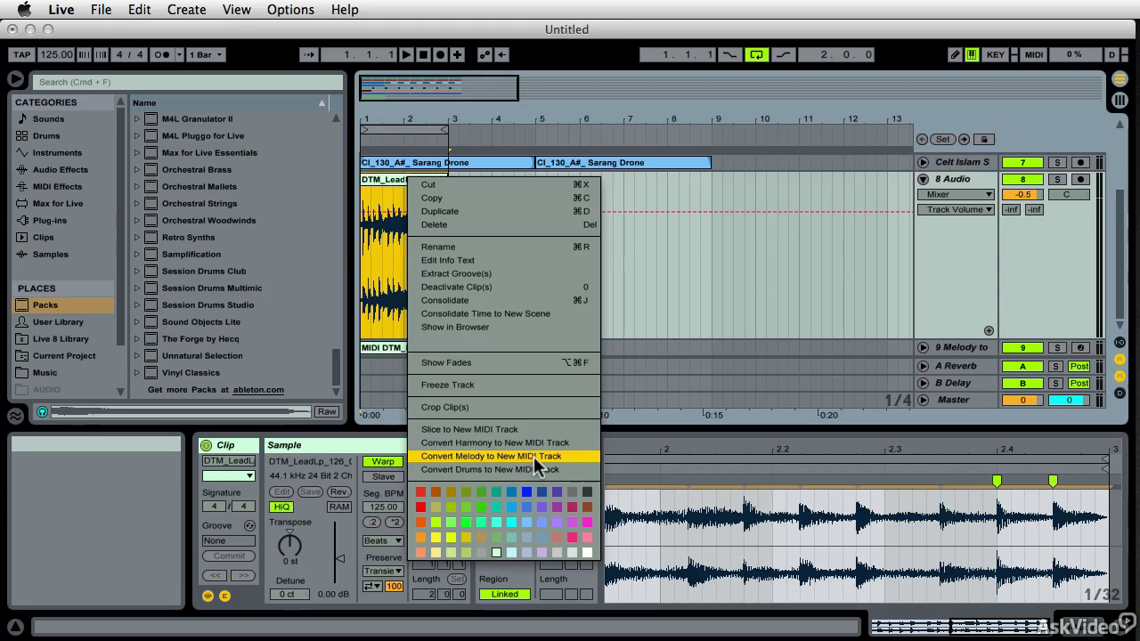
{"action": "left_click", "coordinate": [634, 317]}
{"action": "left_click_drag", "start_coordinate": [453, 117], "coordinate": [546, 147]}
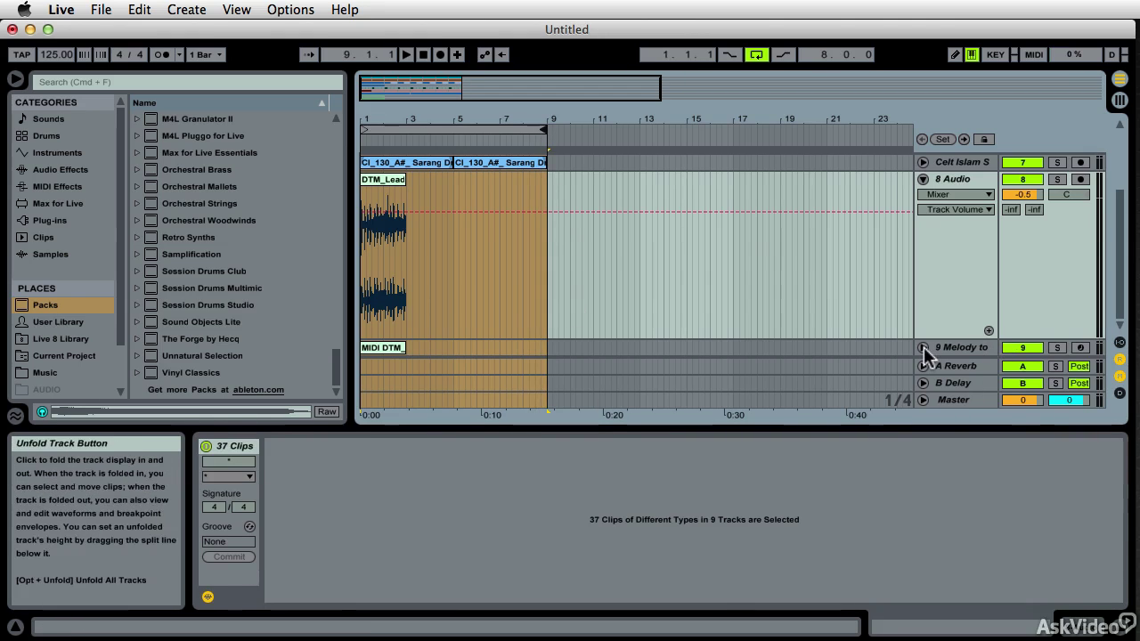
Fold the 8 Audio lead track so all nine tracks fit across the eight-bar loop.
{"action": "left_click", "coordinate": [923, 179]}
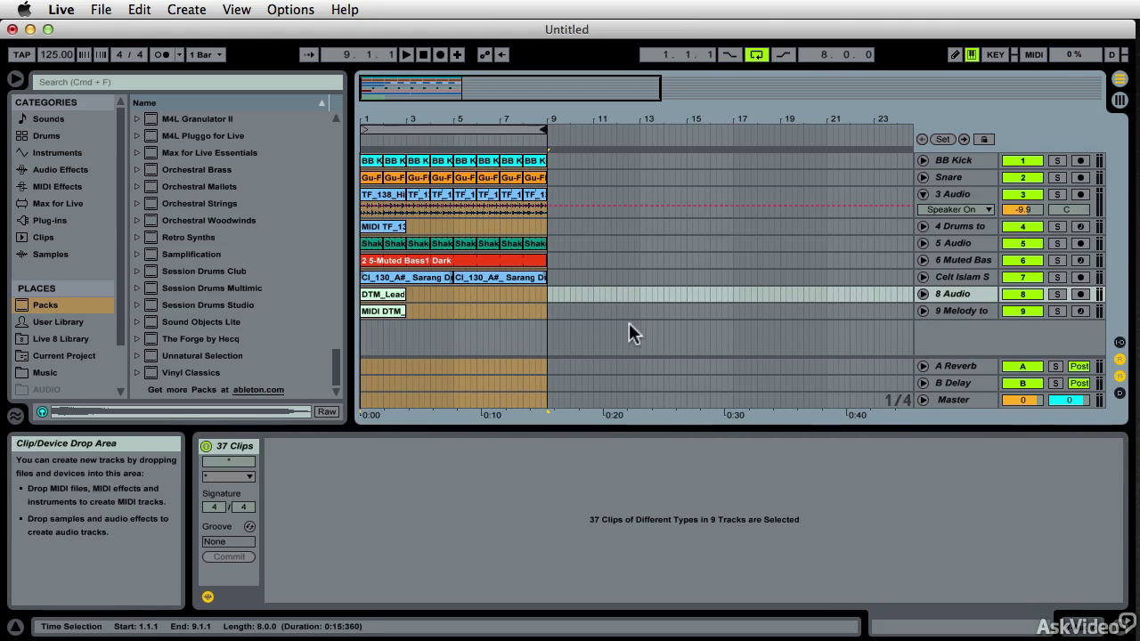